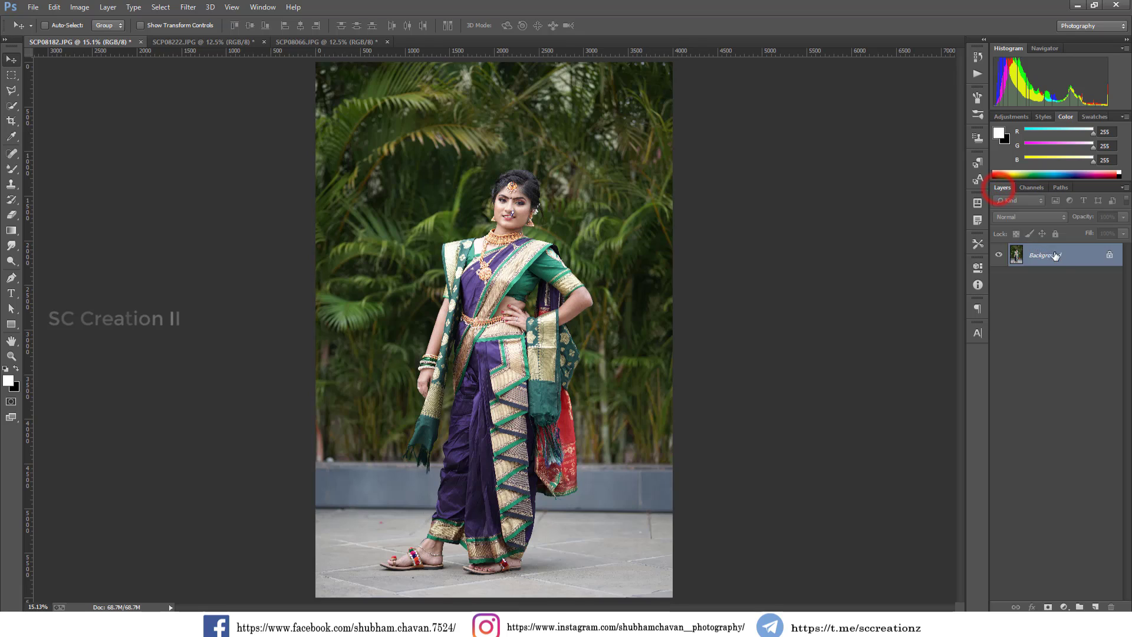
# - Duplicate the Background layer as "Background copy" within the same document
pyautogui.rightClick(1056, 259)
pyautogui.click(1037, 283)
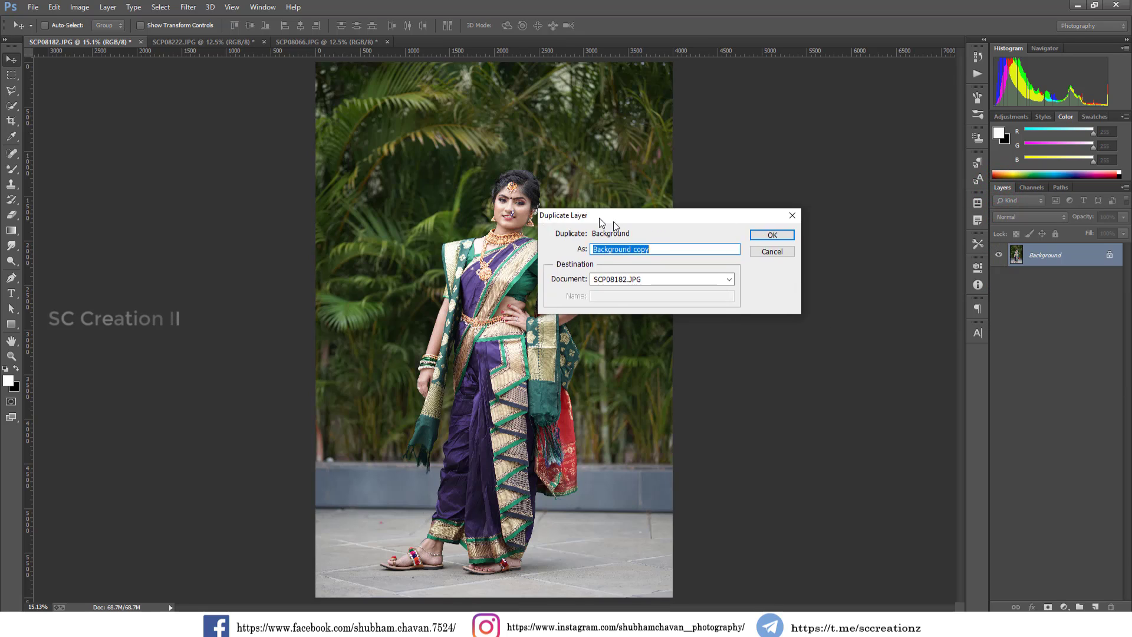
pyautogui.click(741, 233)
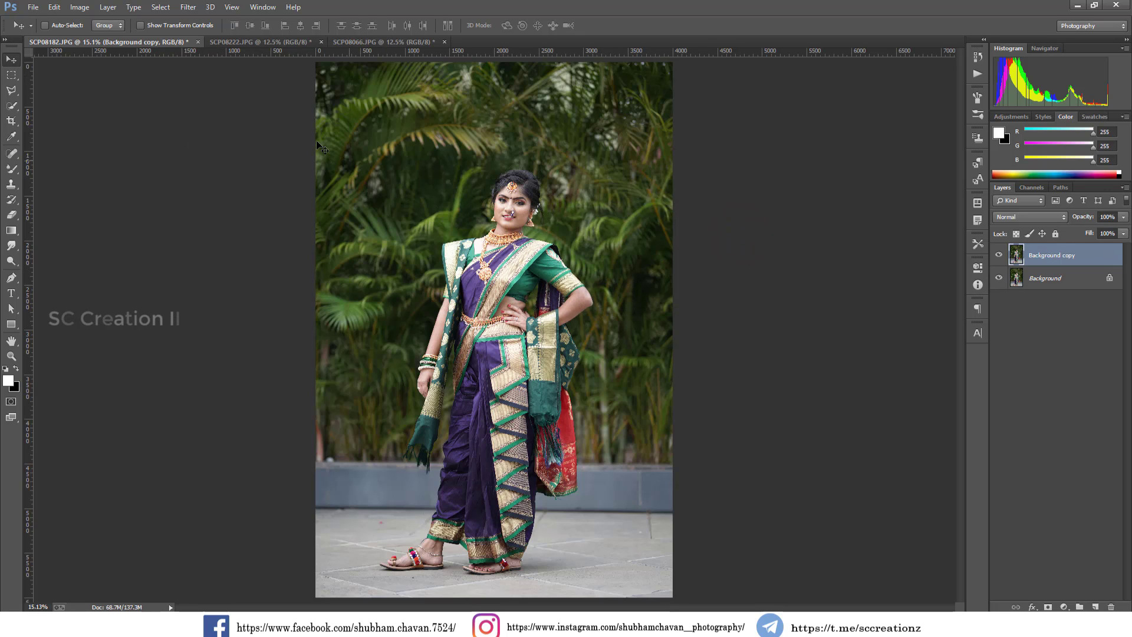
# - Open the Camera Raw Filter on the duplicate layer and set Temperature to -7 and Exposure to +0.10
pyautogui.click(189, 7)
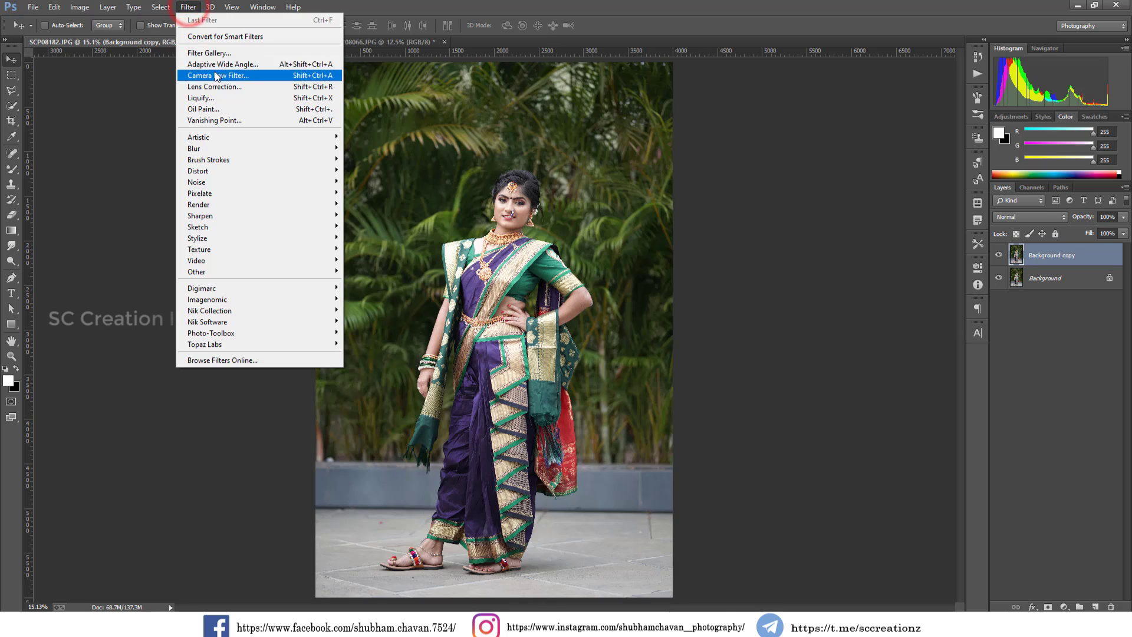
pyautogui.click(214, 73)
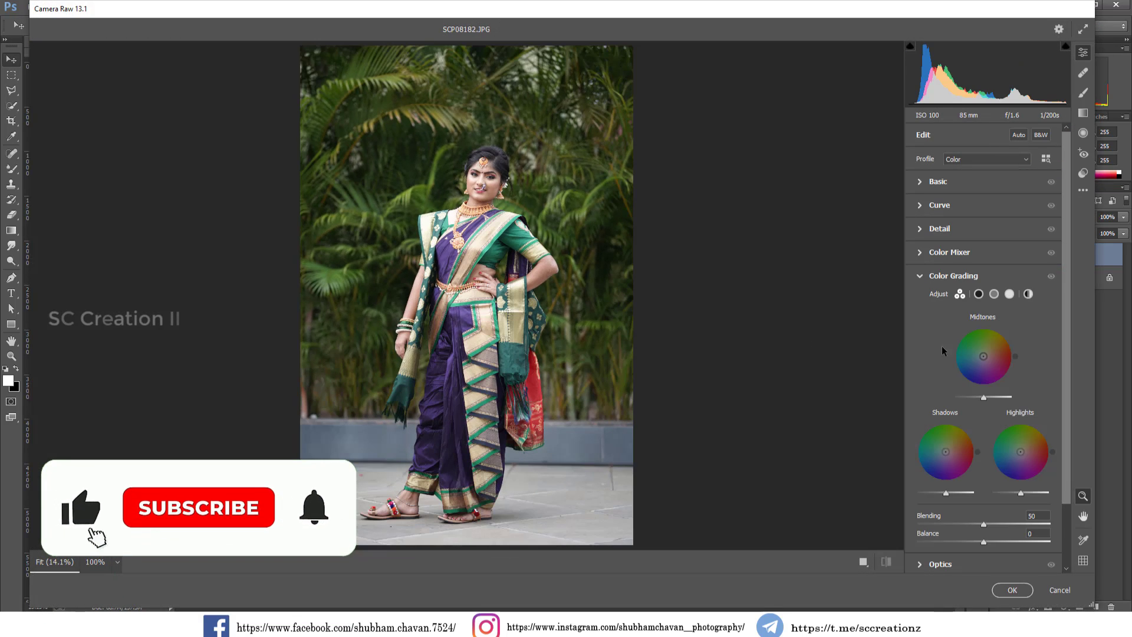
pyautogui.click(938, 182)
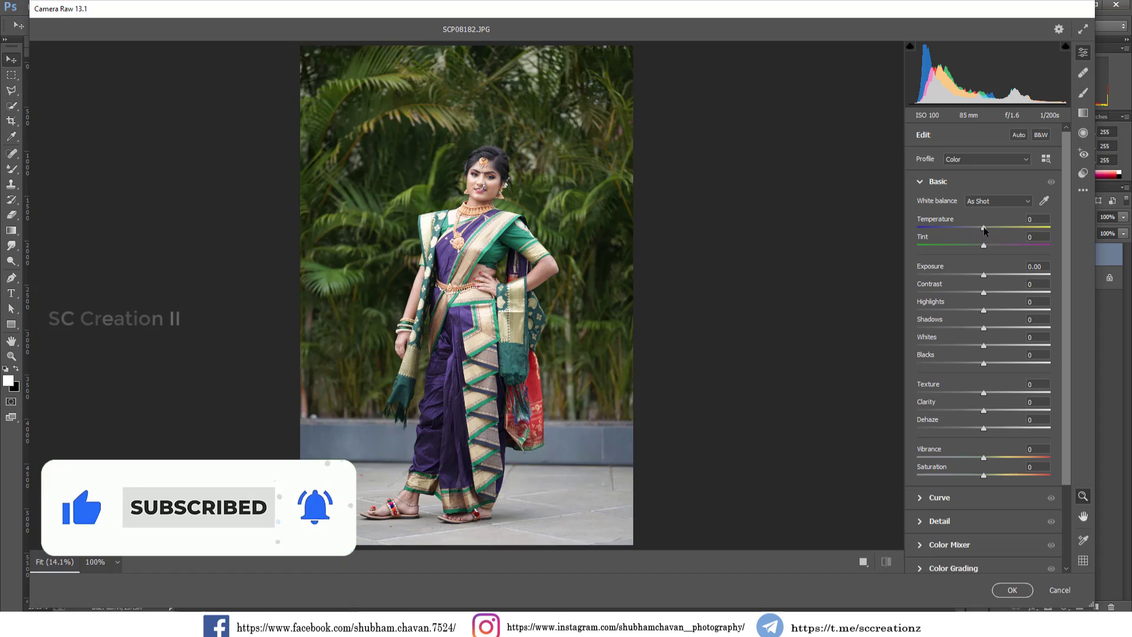
pyautogui.moveTo(983, 230); pyautogui.dragTo(980, 232)
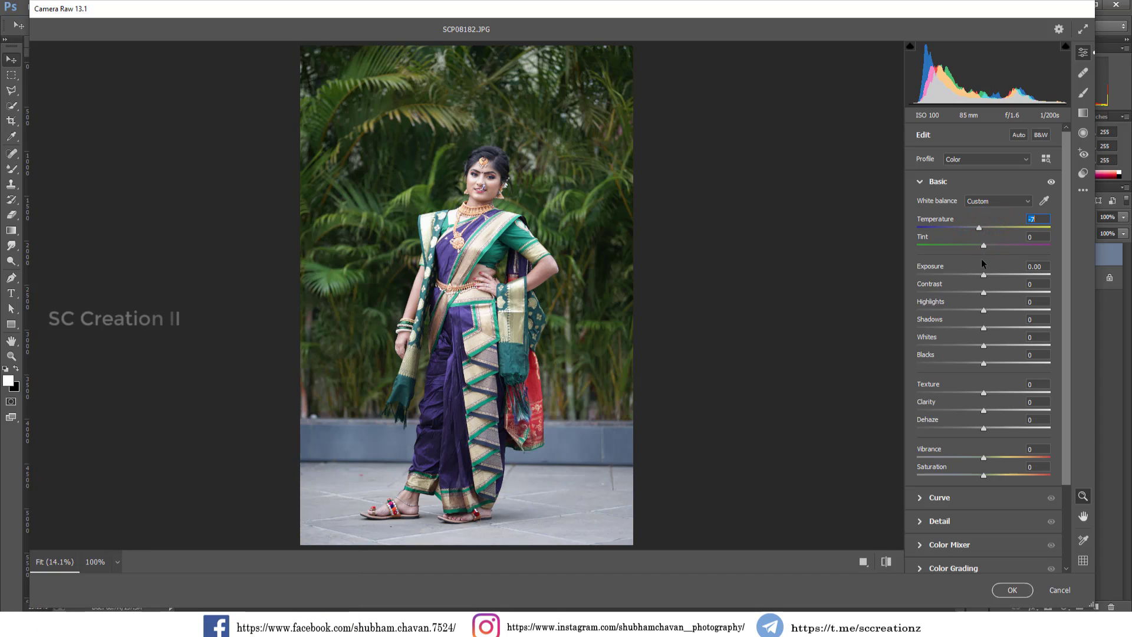
pyautogui.moveTo(983, 275); pyautogui.dragTo(986, 274)
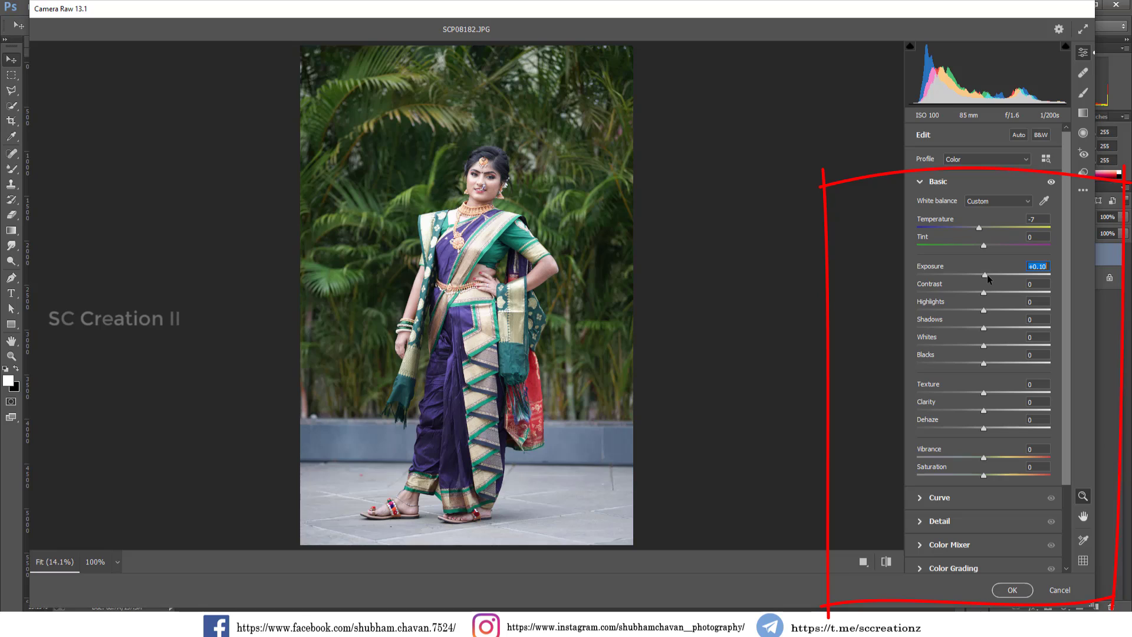
# - Set the basic tones to Highlights -46, Shadows +20, Whites +30 and Blacks -54
pyautogui.moveTo(983, 311); pyautogui.dragTo(997, 329)
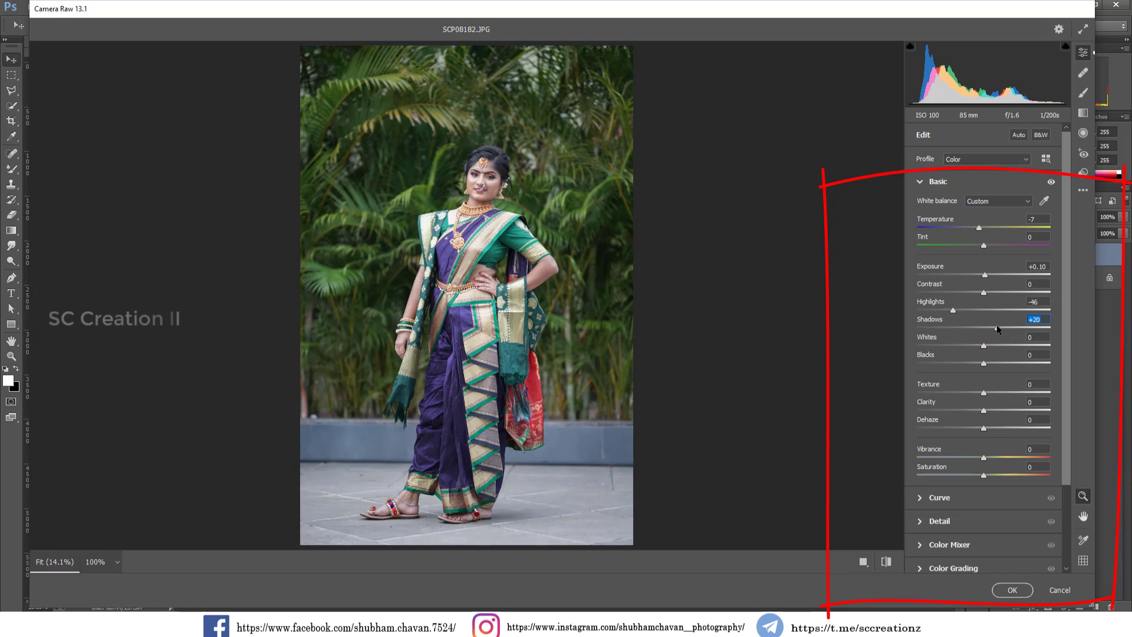
pyautogui.click(1002, 345)
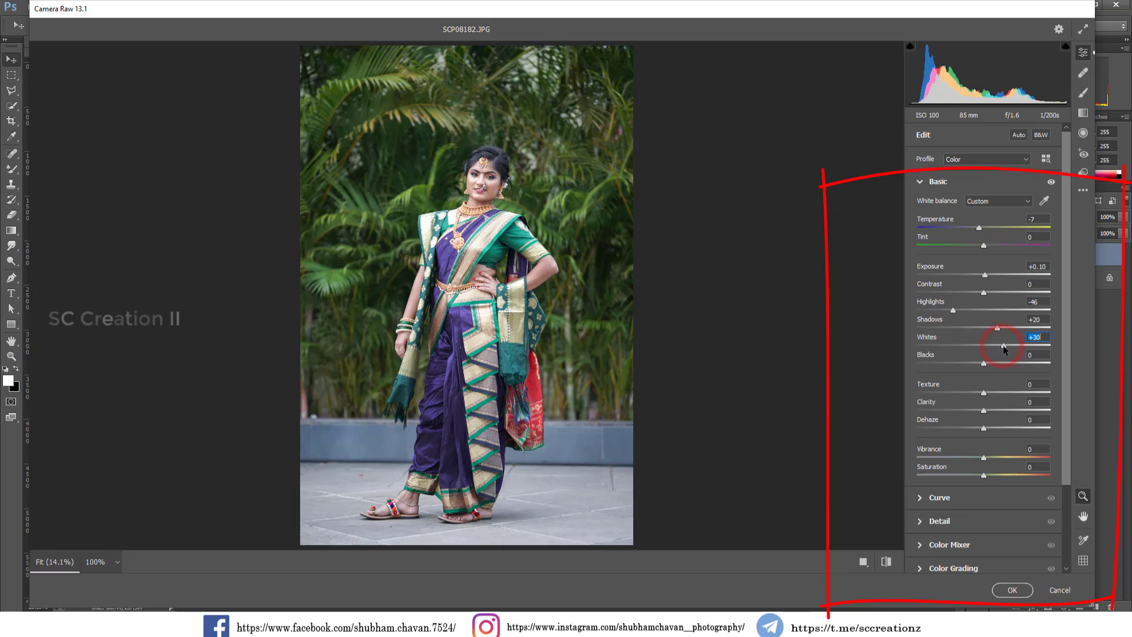
pyautogui.click(953, 363)
pyautogui.moveTo(953, 361); pyautogui.dragTo(947, 363)
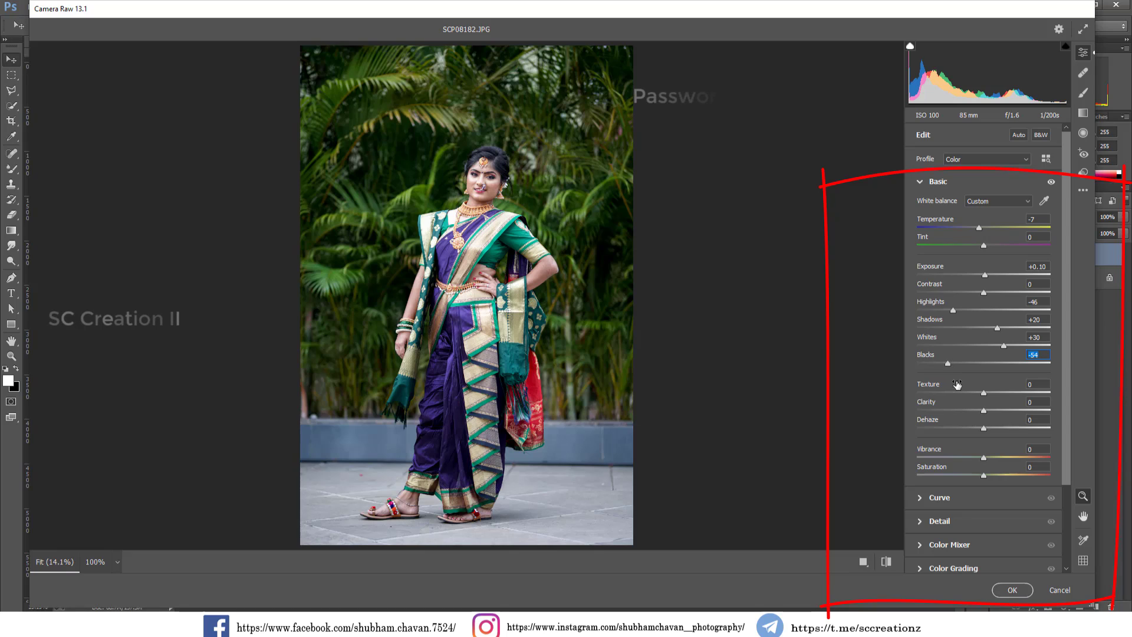
# - Set Texture to -9, Clarity to -1 and Vibrance to +42, and raise Saturation slightly
pyautogui.click(975, 392)
pyautogui.moveTo(974, 395); pyautogui.dragTo(985, 410)
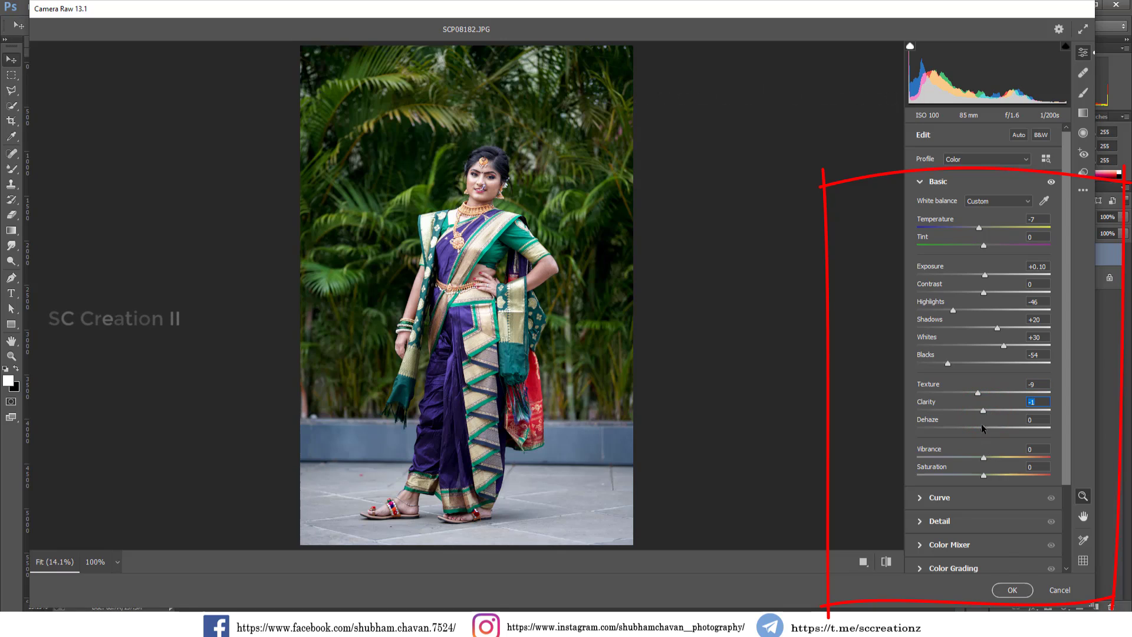
pyautogui.moveTo(987, 458); pyautogui.dragTo(1015, 462)
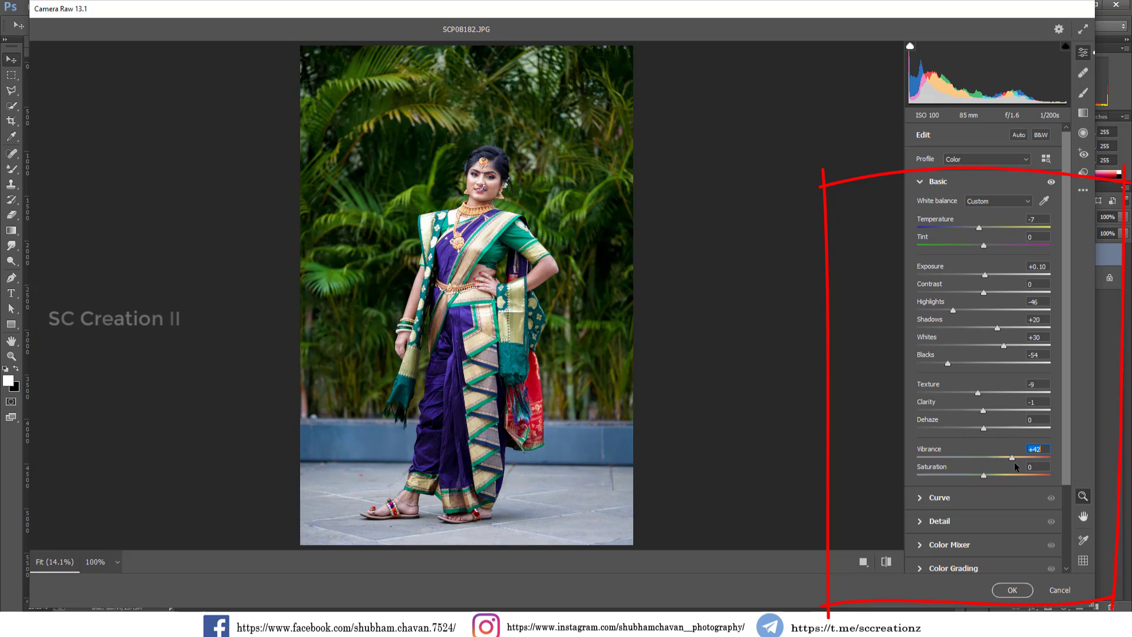
pyautogui.moveTo(983, 474); pyautogui.dragTo(987, 477)
# - Raise the curve's Highlights, and set Sharpening to 34, Noise Reduction to 36 and Color Noise Reduction to 23
pyautogui.click(939, 497)
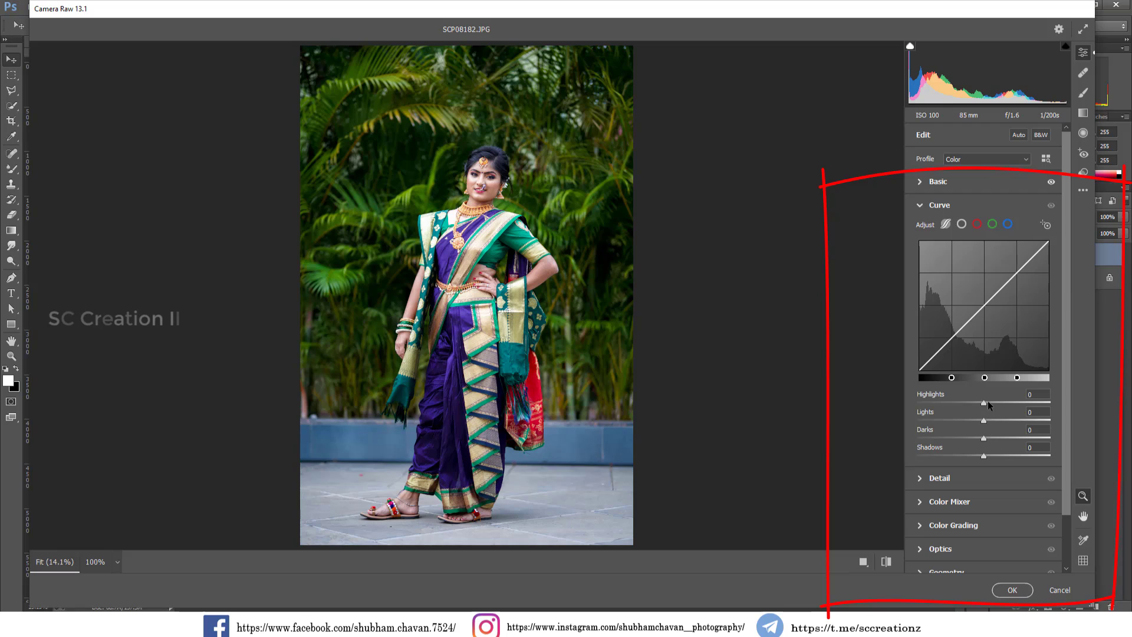
pyautogui.moveTo(990, 404); pyautogui.dragTo(1000, 405)
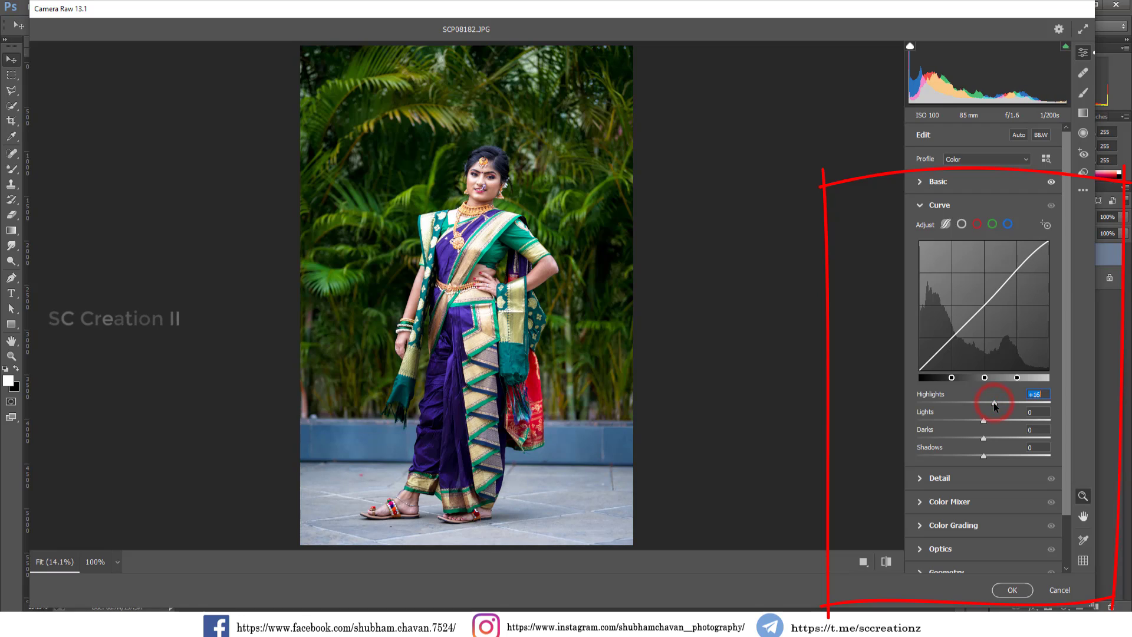
pyautogui.click(936, 477)
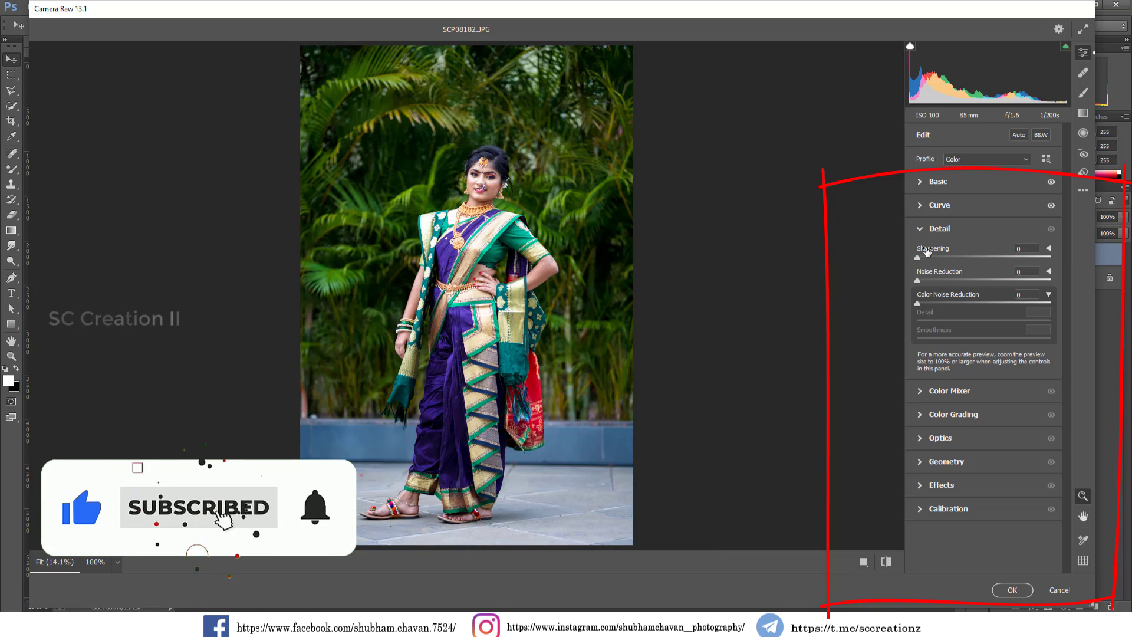
pyautogui.moveTo(953, 255); pyautogui.dragTo(946, 257)
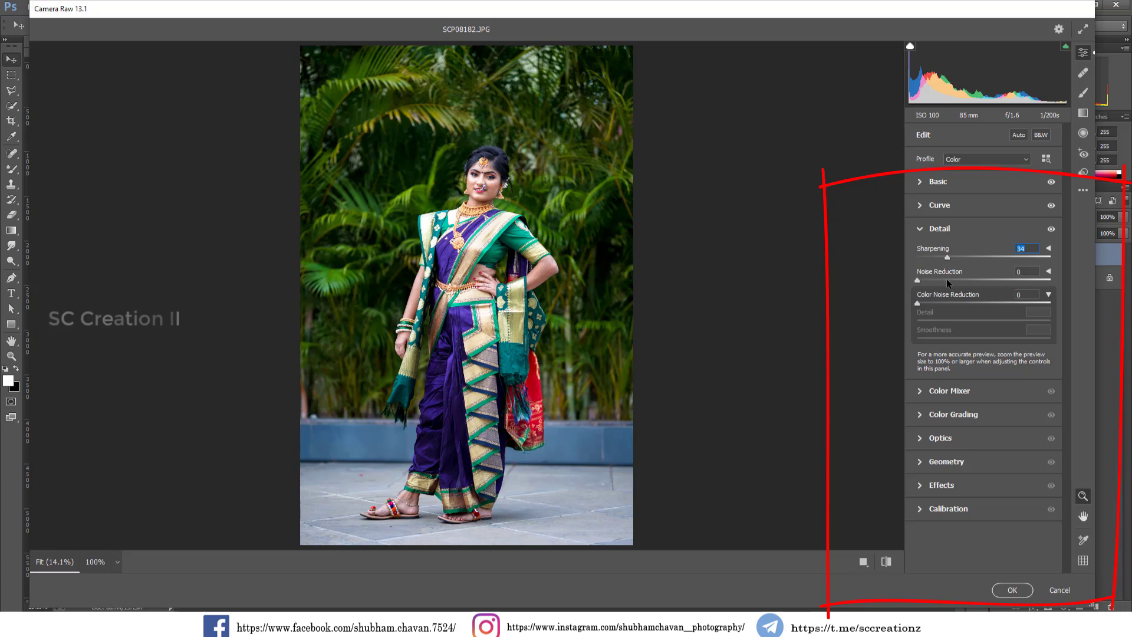
pyautogui.moveTo(947, 281); pyautogui.dragTo(964, 285)
pyautogui.moveTo(944, 302); pyautogui.dragTo(949, 305)
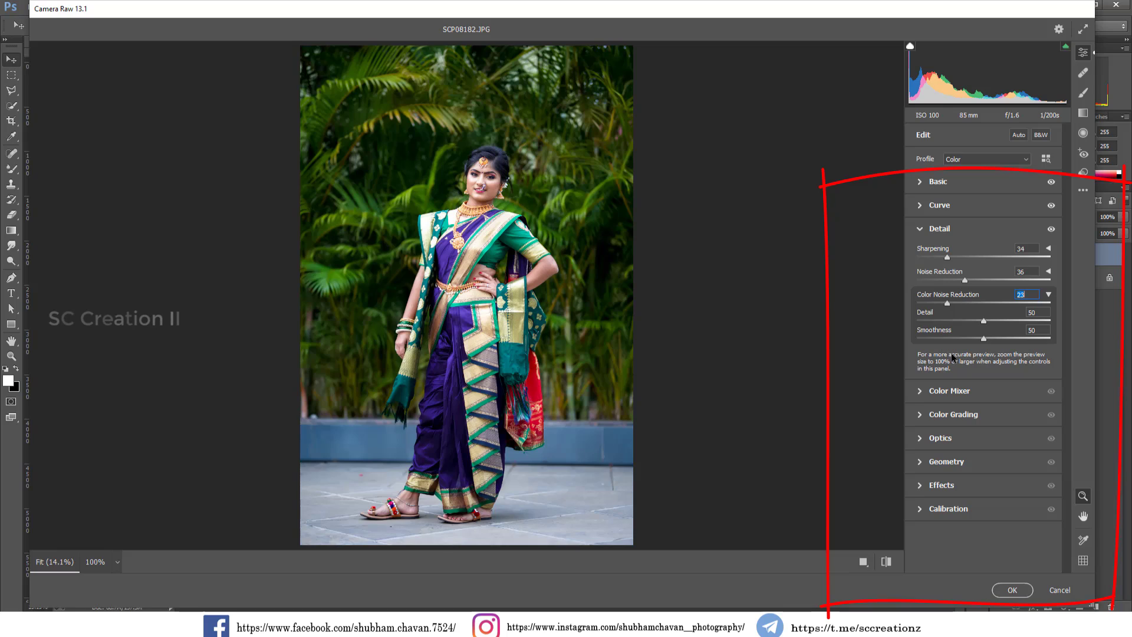
# - Shift the Color Mixer hues of Yellows to +31 and Greens to +11
pyautogui.click(921, 233)
pyautogui.click(919, 255)
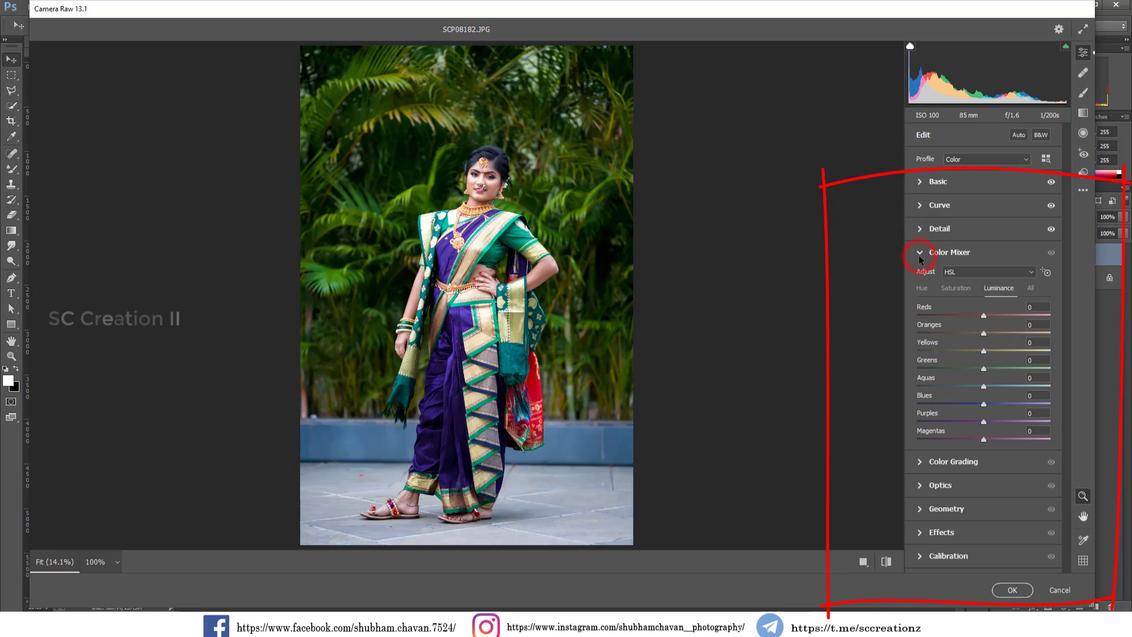
pyautogui.click(922, 288)
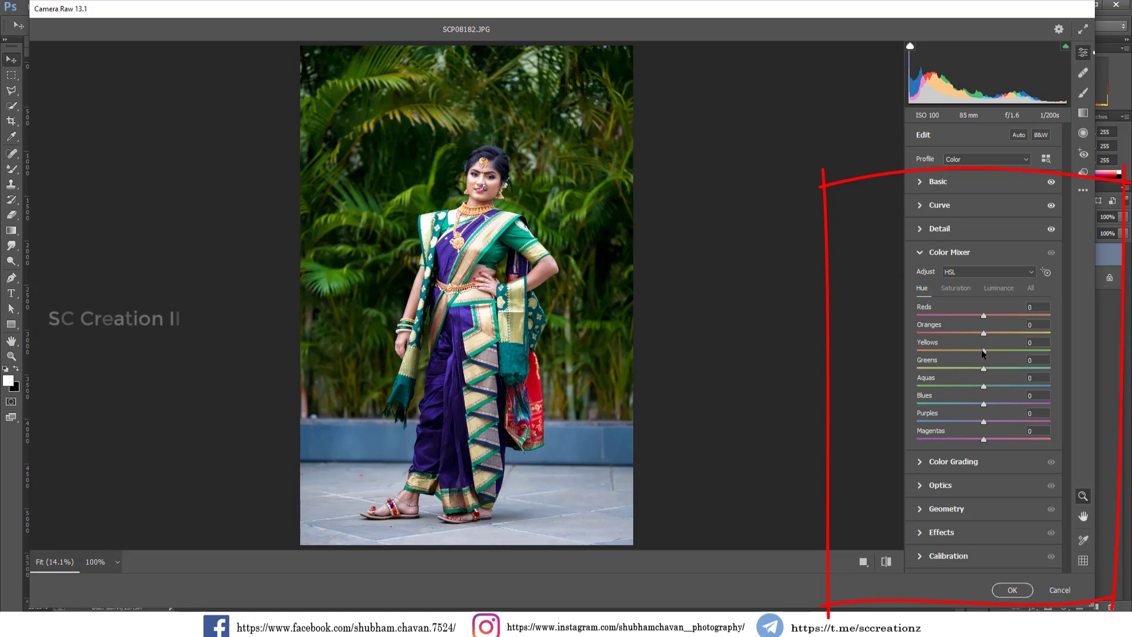
pyautogui.moveTo(981, 350)
pyautogui.mouseDown()
pyautogui.moveTo(1023, 370)
pyautogui.moveTo(990, 370)
pyautogui.mouseUp()
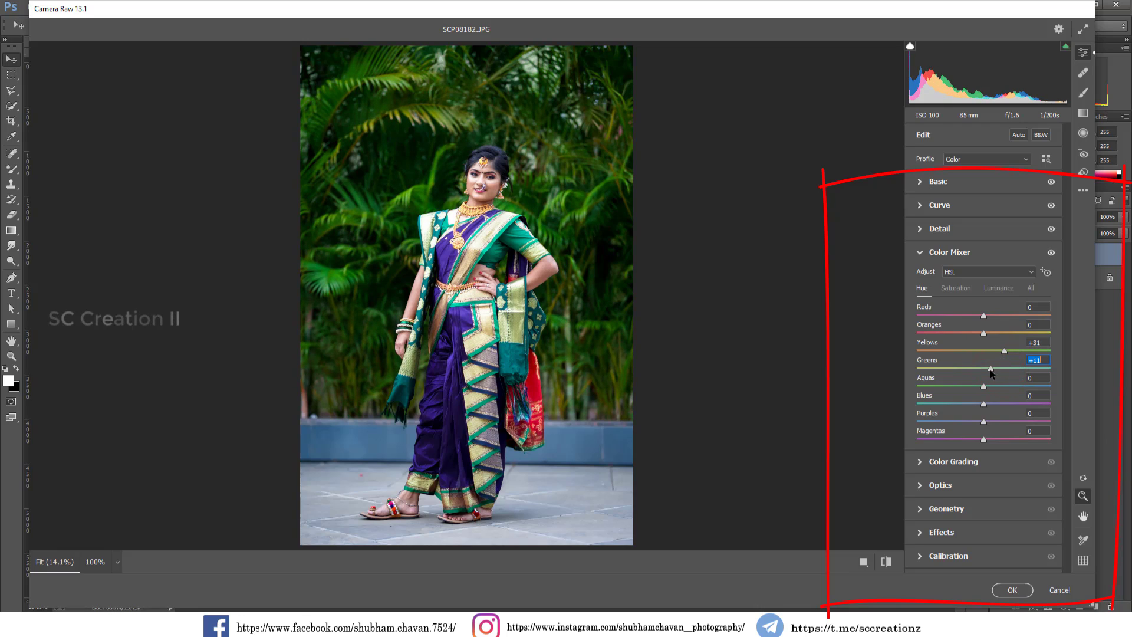
# - Set the Color Mixer saturation to Yellows +36, Greens +58, Aquas +24 and Blues -28
pyautogui.click(955, 288)
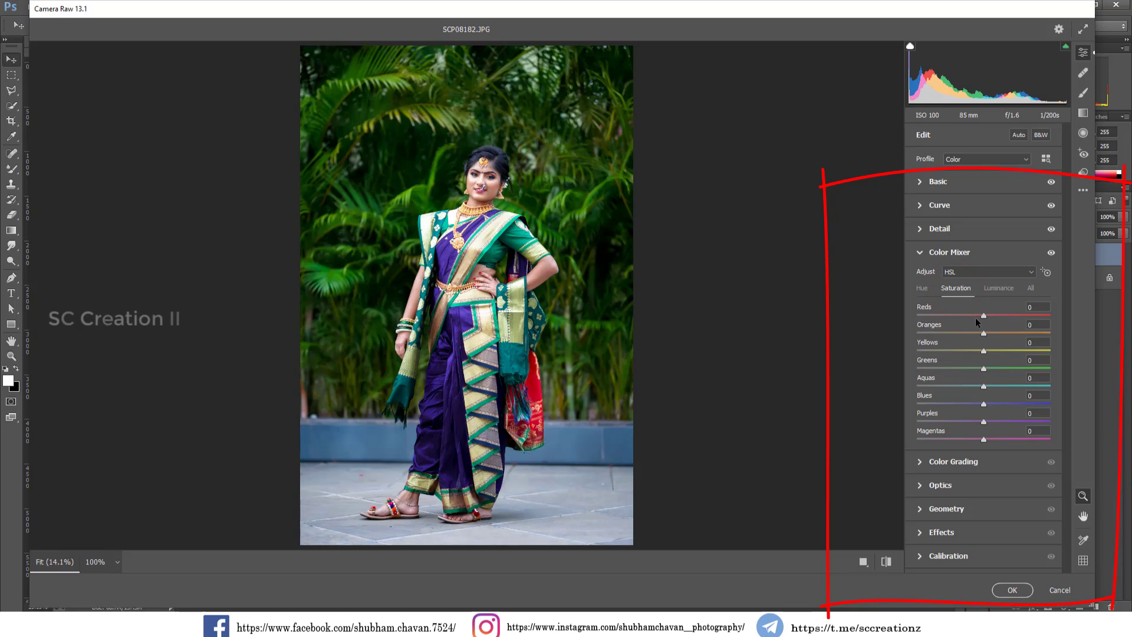
pyautogui.moveTo(996, 350); pyautogui.dragTo(1005, 351)
pyautogui.moveTo(1014, 367); pyautogui.dragTo(1022, 367)
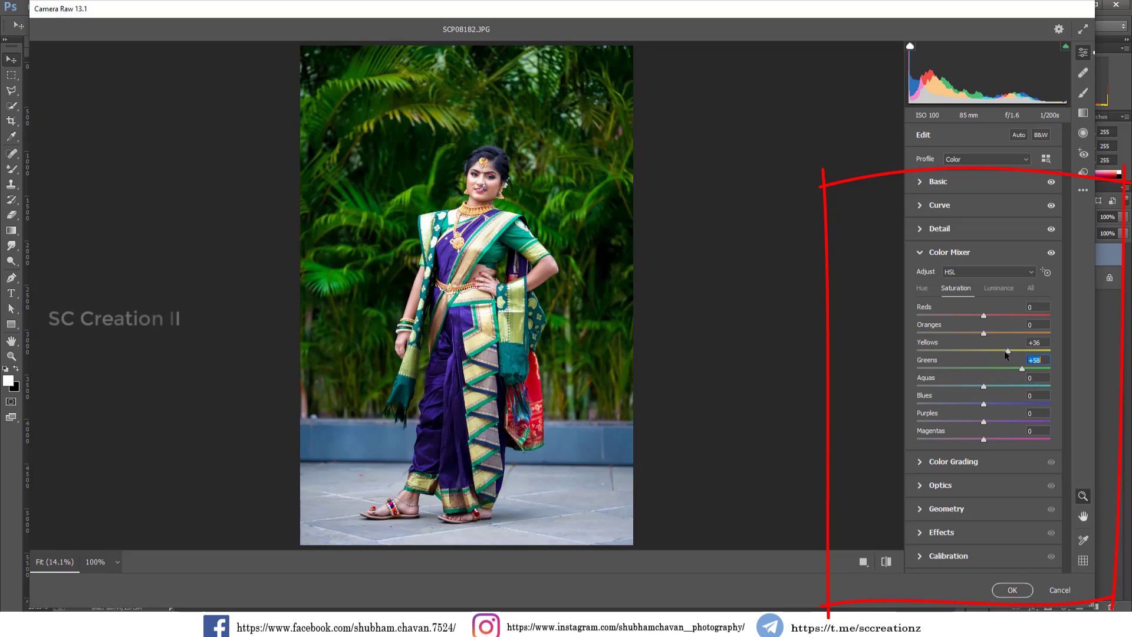
pyautogui.moveTo(1001, 387); pyautogui.dragTo(969, 407)
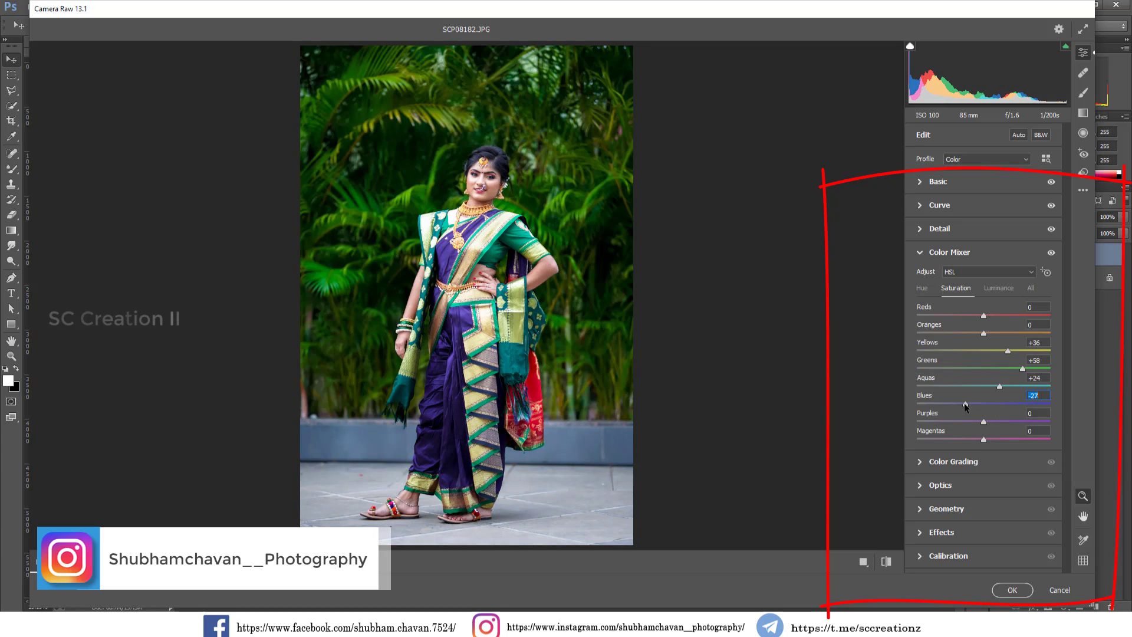
pyautogui.moveTo(966, 407); pyautogui.dragTo(965, 407)
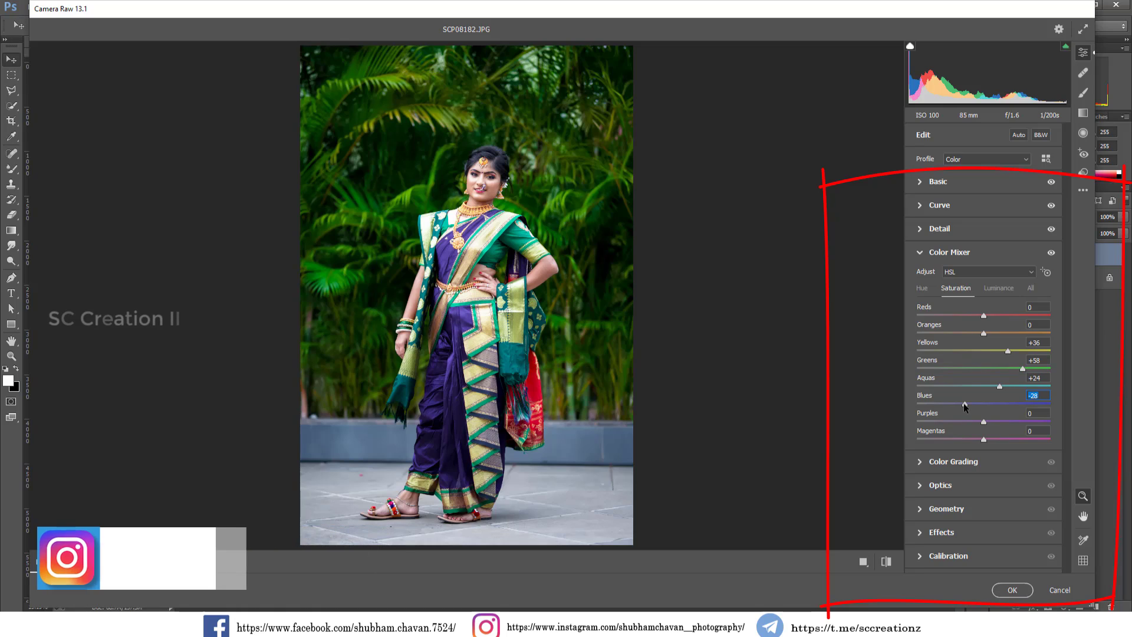
# - Set the Color Mixer luminance to Reds +17, Oranges +24, Yellows +34, Greens +69, Aquas +35 and Blues +43
pyautogui.click(996, 288)
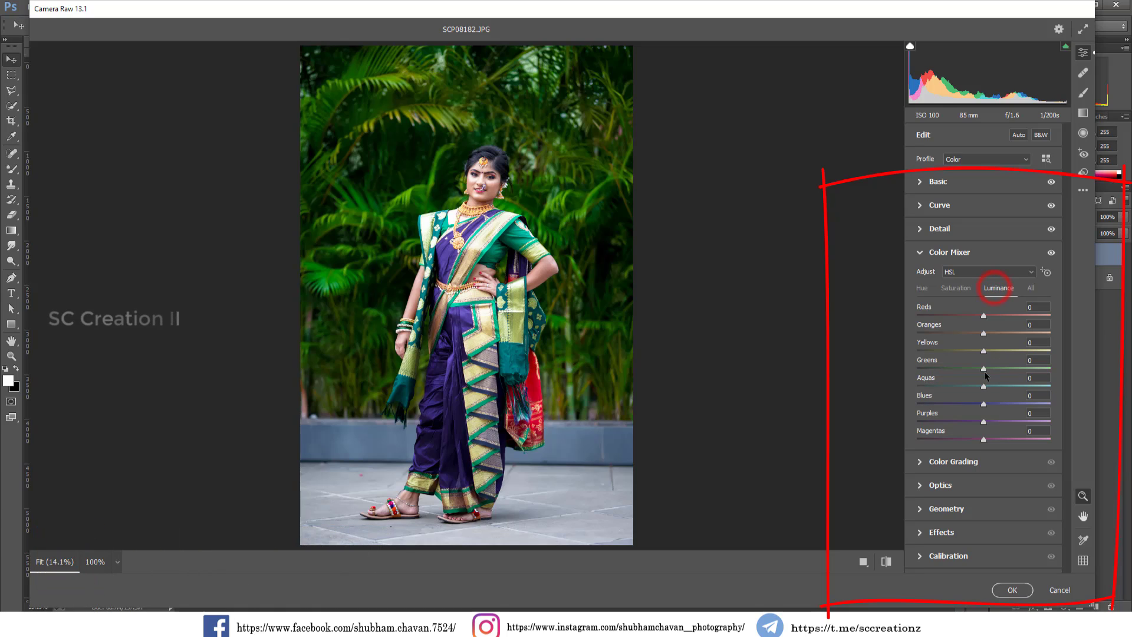
pyautogui.moveTo(992, 315); pyautogui.dragTo(1004, 335)
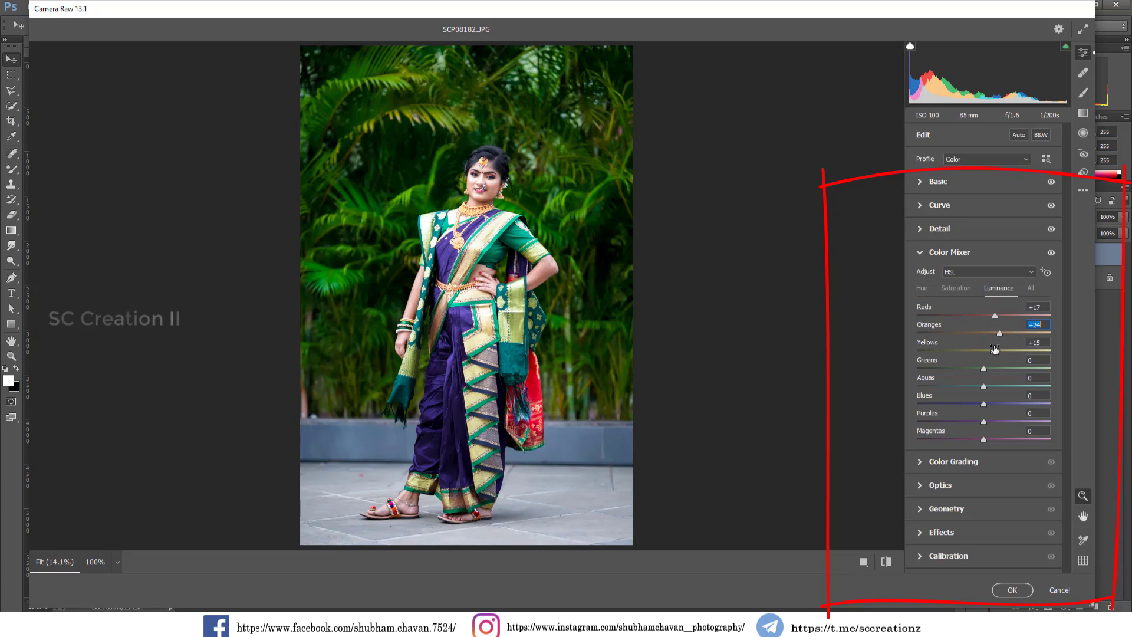
pyautogui.moveTo(995, 349); pyautogui.dragTo(1005, 355)
pyautogui.moveTo(1011, 374)
pyautogui.mouseDown()
pyautogui.moveTo(1028, 367)
pyautogui.moveTo(1007, 386)
pyautogui.mouseUp()
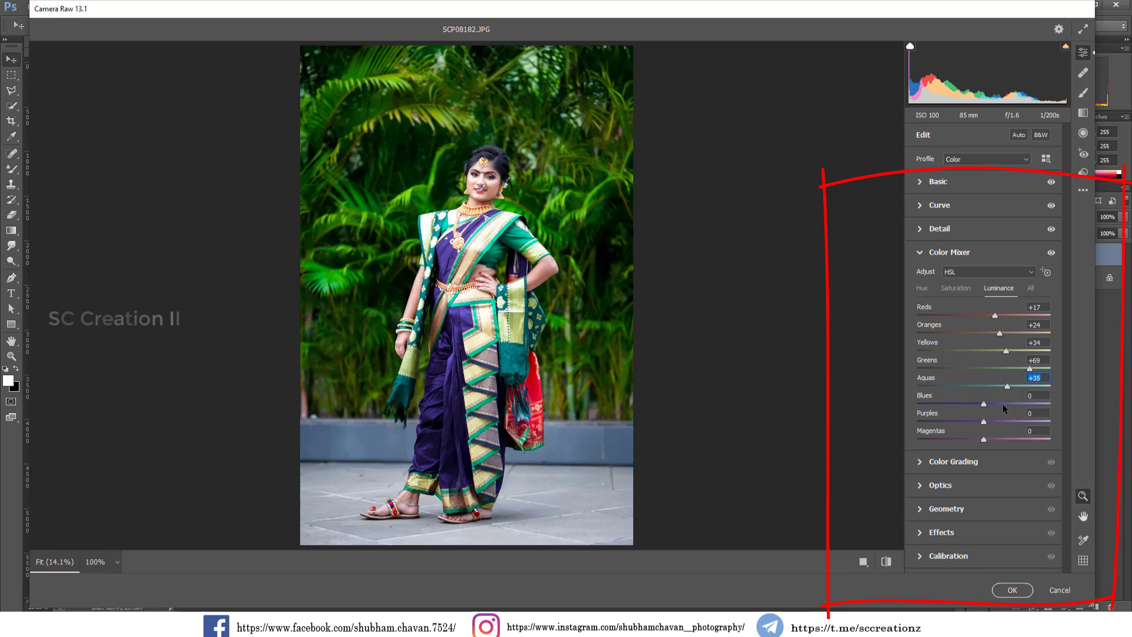
pyautogui.moveTo(1002, 405); pyautogui.dragTo(1012, 408)
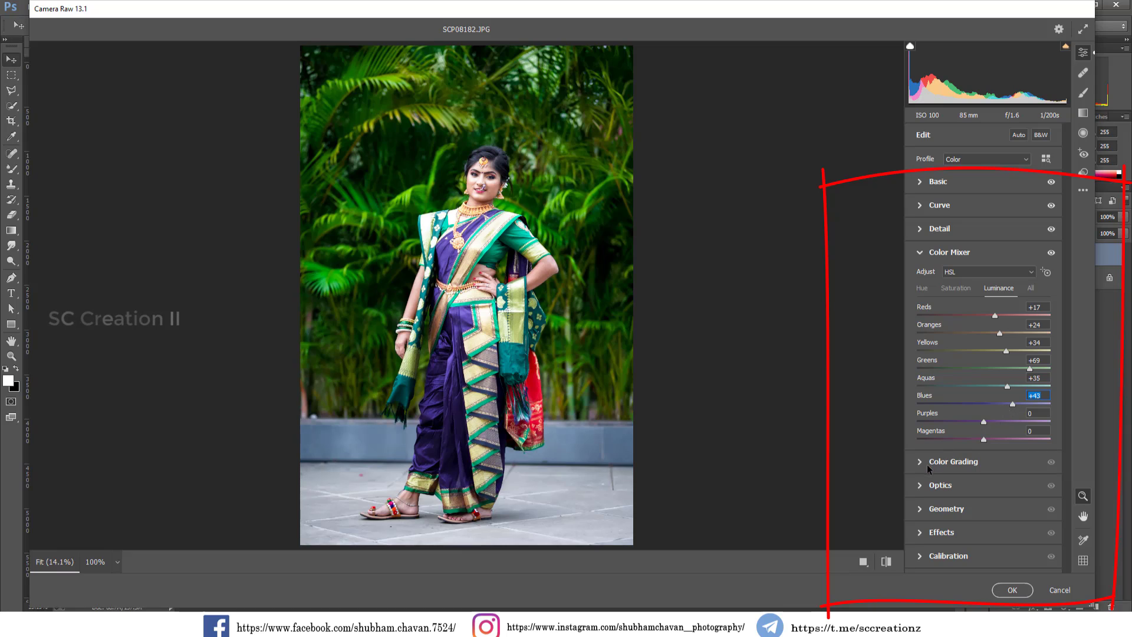
# - Add a slight negative vignette, and calibrate Green Primary to hue +5 and saturation +20 and Blue Primary saturation to +12
pyautogui.click(942, 532)
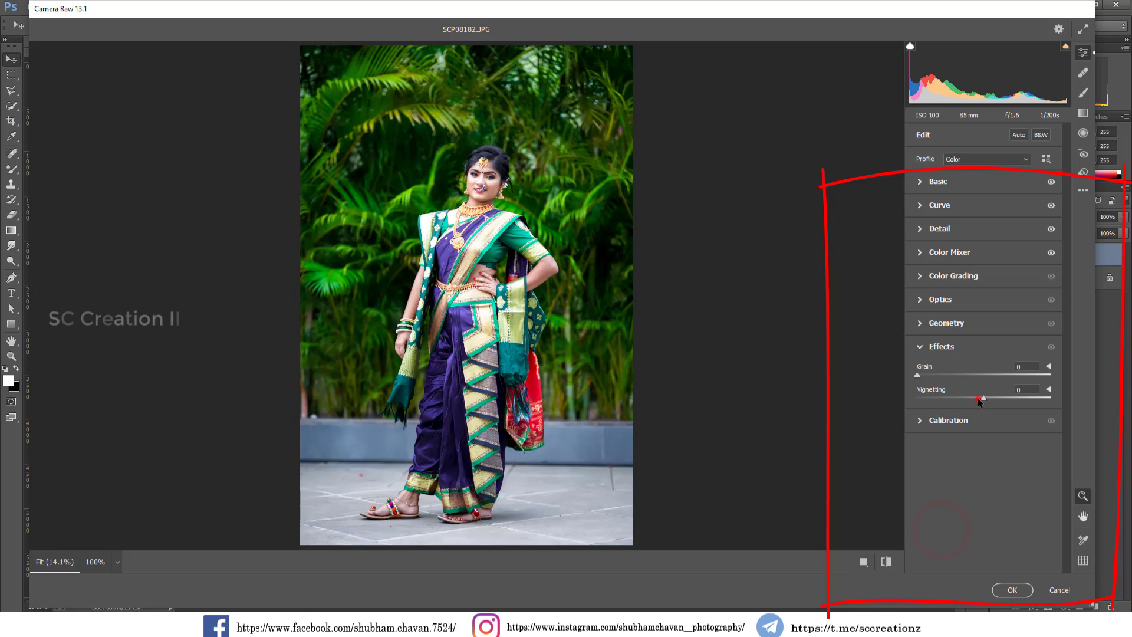
pyautogui.click(976, 398)
pyautogui.click(953, 420)
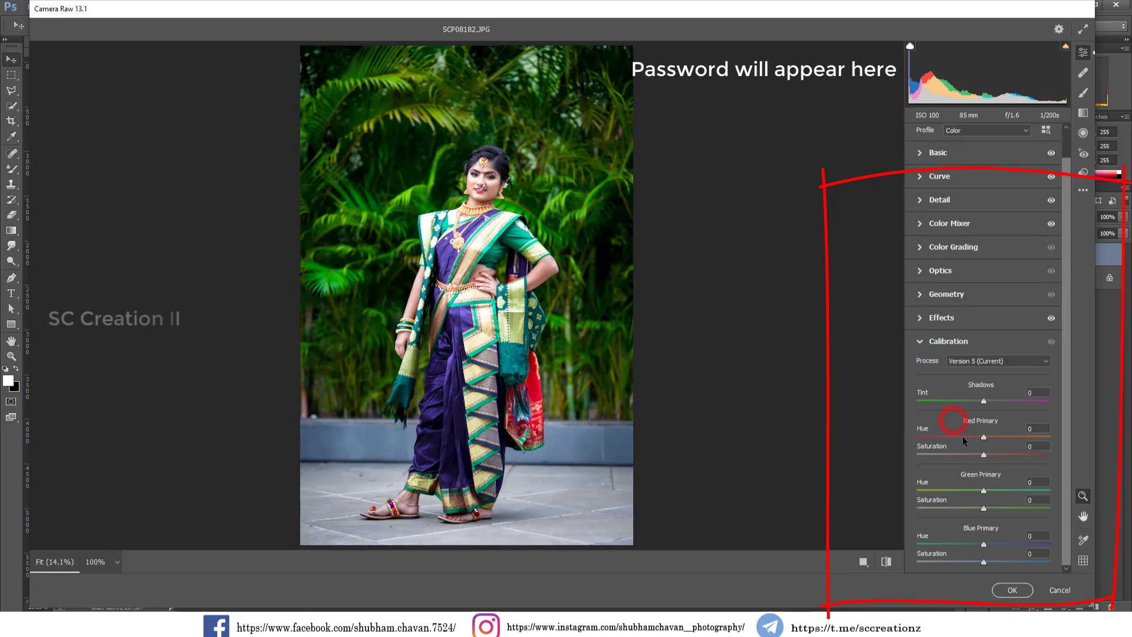
pyautogui.moveTo(1000, 559)
pyautogui.mouseDown()
pyautogui.moveTo(1010, 558)
pyautogui.moveTo(954, 554)
pyautogui.moveTo(991, 558)
pyautogui.mouseUp()
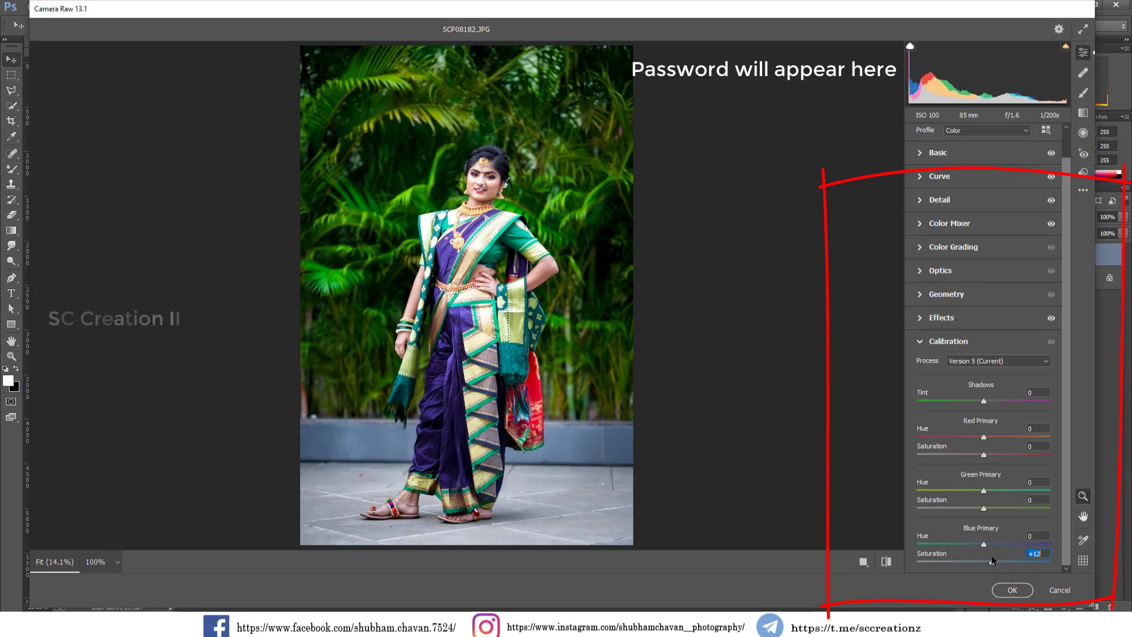
pyautogui.moveTo(995, 506)
pyautogui.mouseDown()
pyautogui.moveTo(1015, 511)
pyautogui.moveTo(997, 512)
pyautogui.mouseUp()
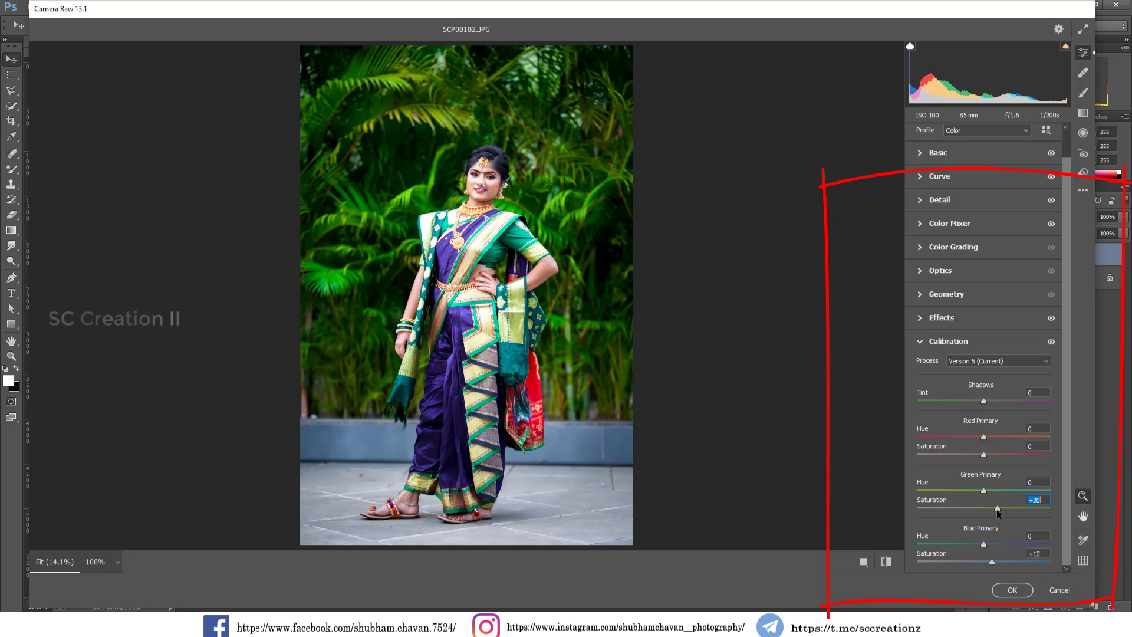
pyautogui.moveTo(983, 493)
pyautogui.mouseDown()
pyautogui.moveTo(1016, 497)
pyautogui.moveTo(987, 492)
pyautogui.mouseUp()
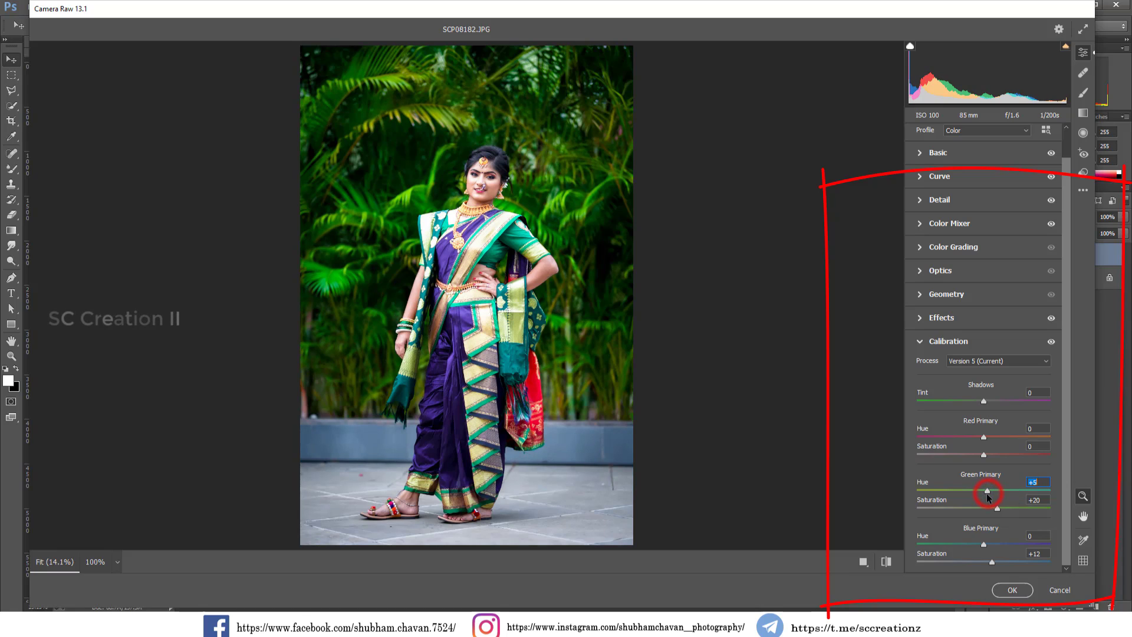
pyautogui.click(940, 342)
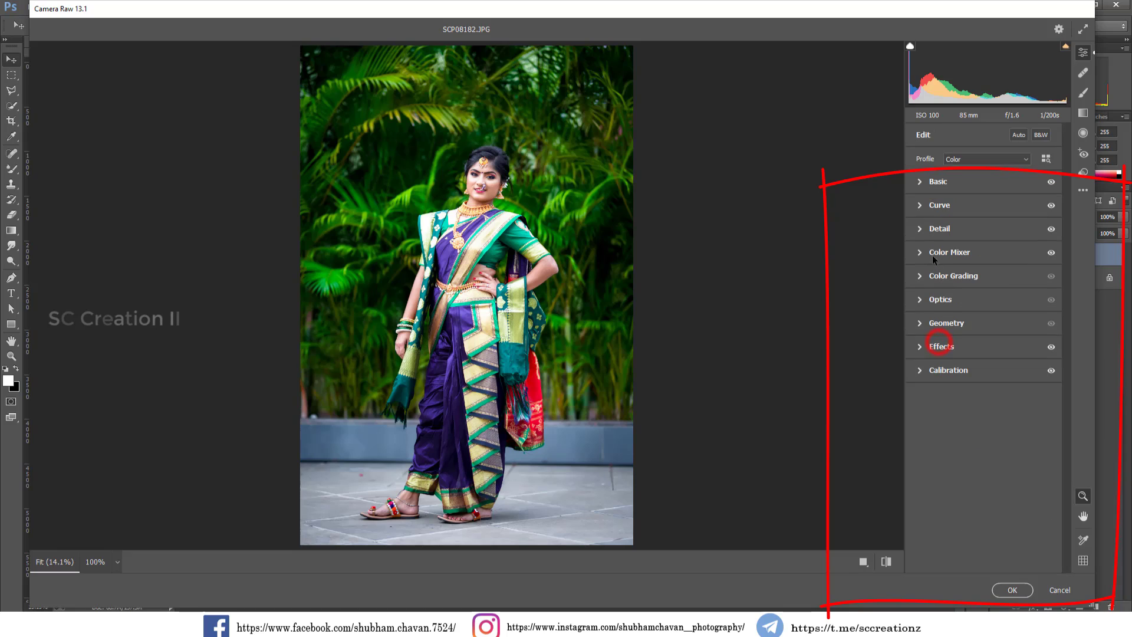
# - Lower the Color Mixer saturation of Yellows to +15 and of Greens to about -6
pyautogui.click(930, 251)
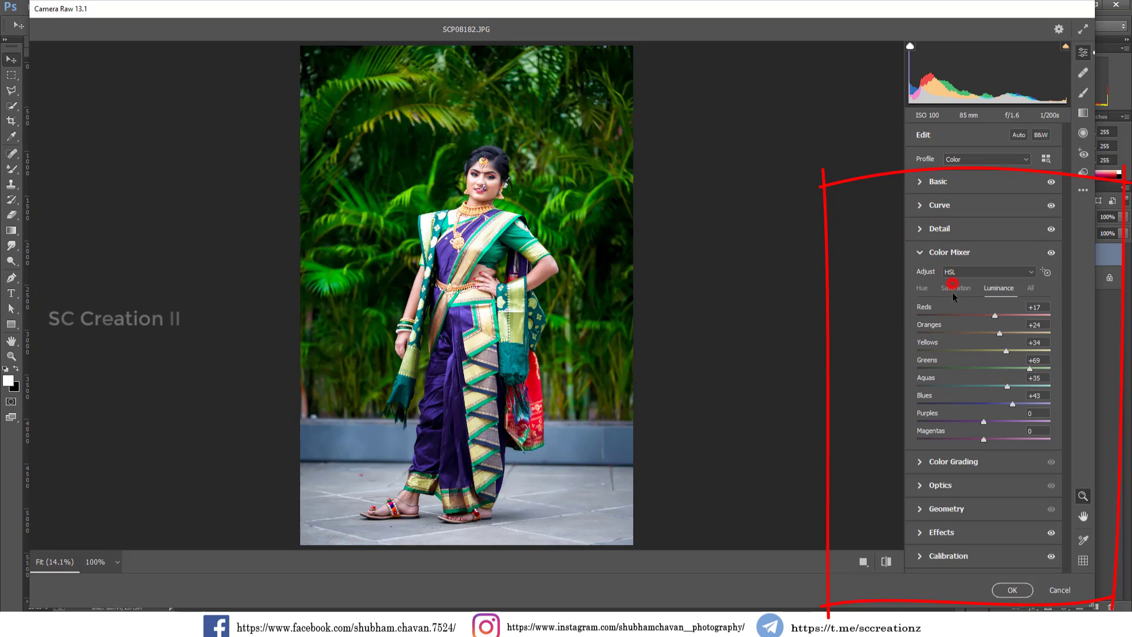
pyautogui.click(954, 288)
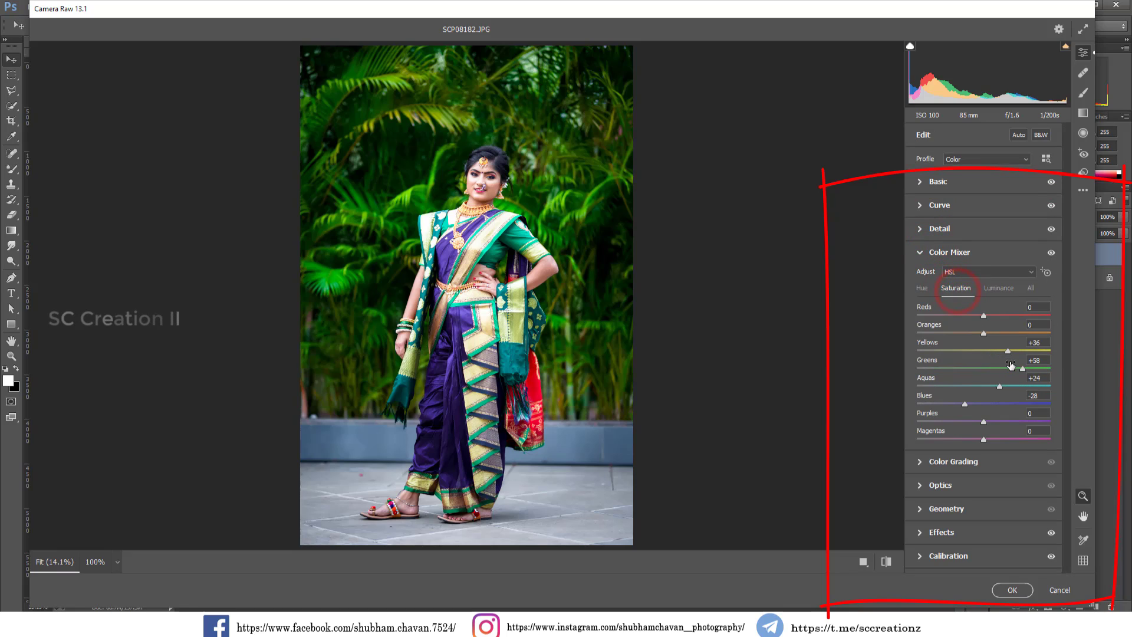
pyautogui.moveTo(1011, 367); pyautogui.dragTo(978, 370)
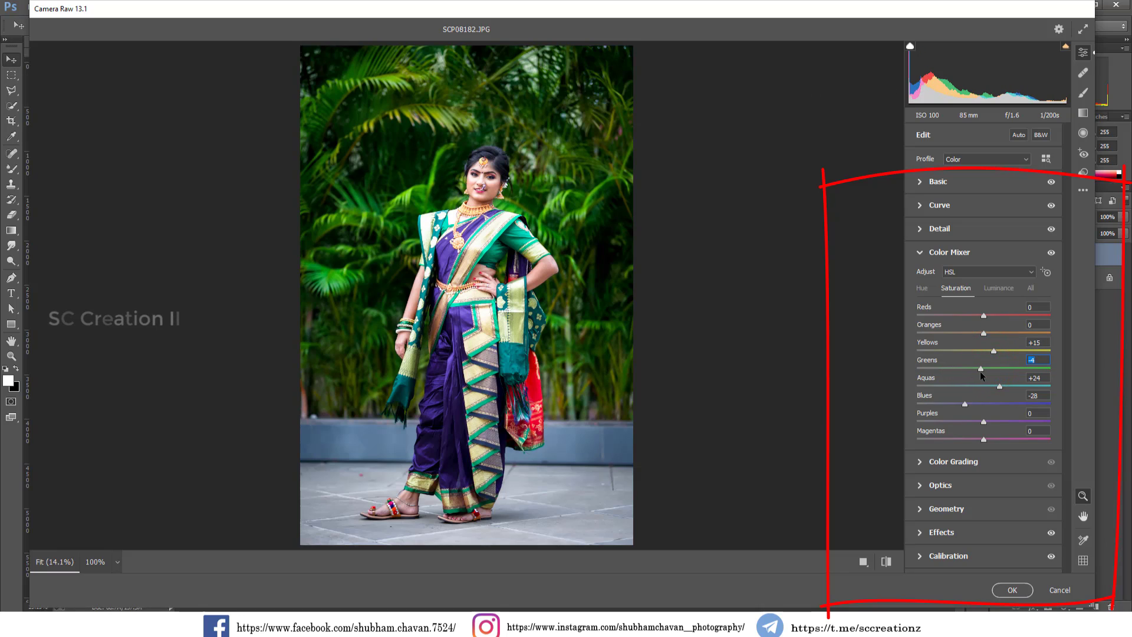
pyautogui.click(978, 370)
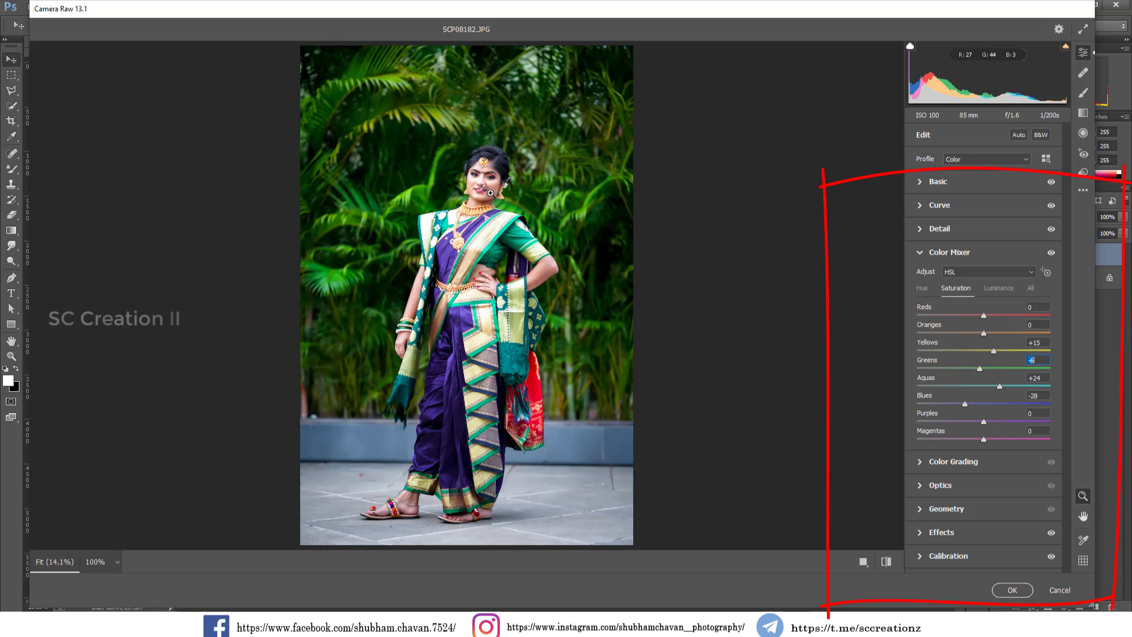
# - Compare before and after side by side, raise the Greens saturation to about +35, and apply the Camera Raw Filter
pyautogui.moveTo(472, 179); pyautogui.dragTo(568, 244)
pyautogui.keyDown('alt'); pyautogui.click(569, 244); pyautogui.keyUp('alt')
pyautogui.click(862, 561)
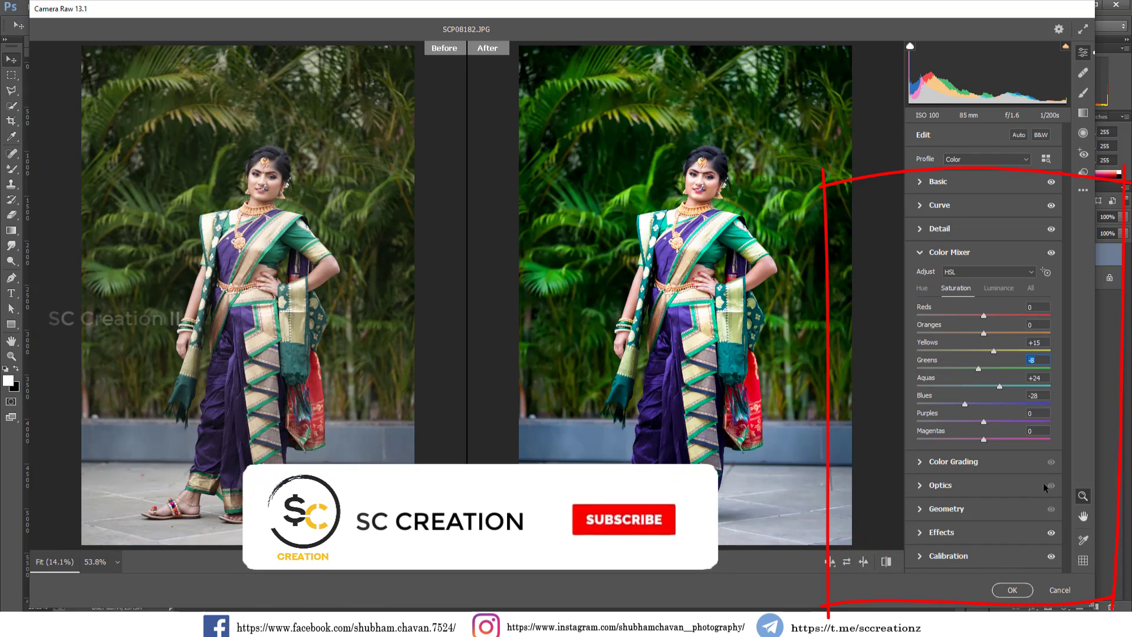
pyautogui.moveTo(990, 371); pyautogui.dragTo(1006, 368)
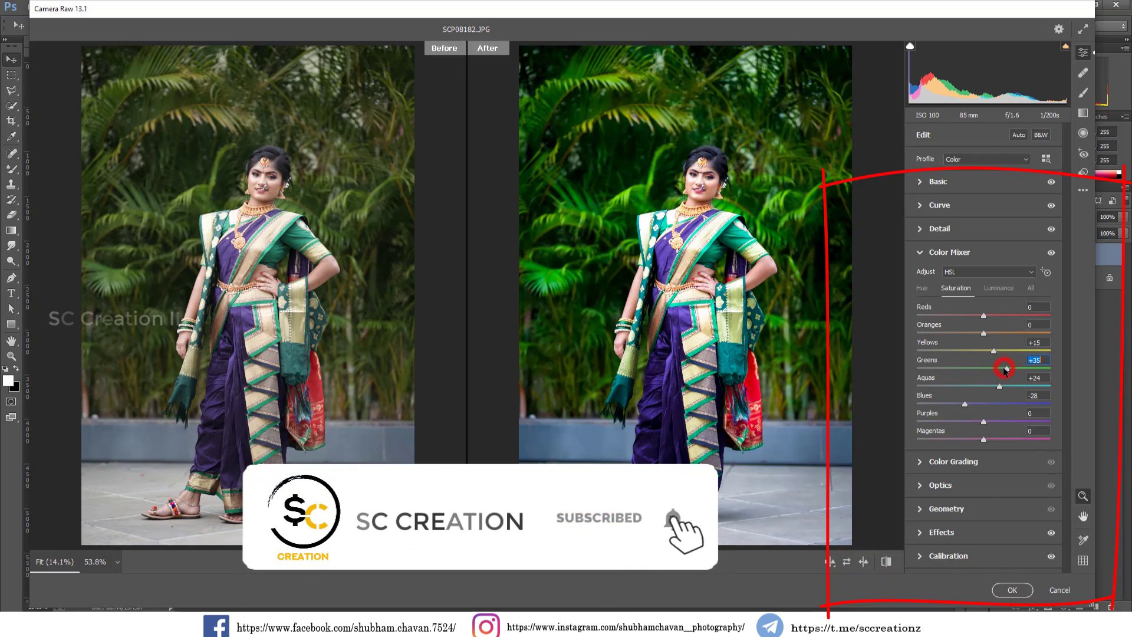
pyautogui.click(1010, 590)
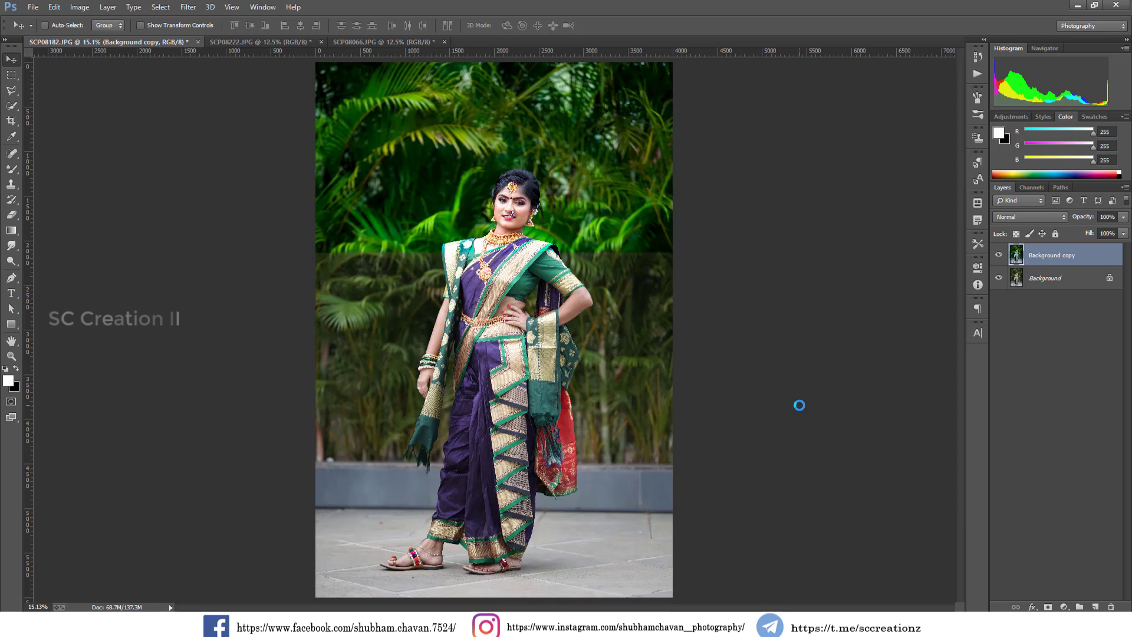
# - Compare the graded Background copy with the original by toggling its visibility, at full view and close up on the face
pyautogui.click(999, 256)
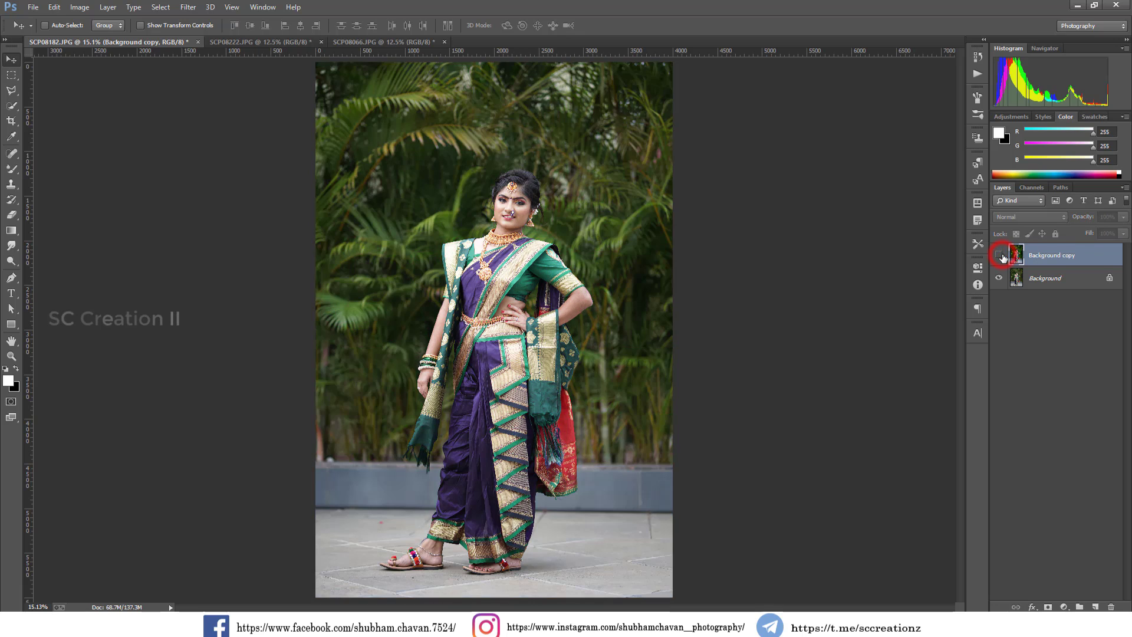
pyautogui.click(1000, 257)
pyautogui.click(999, 256)
pyautogui.click(999, 255)
pyautogui.scroll(6, 580, 185)
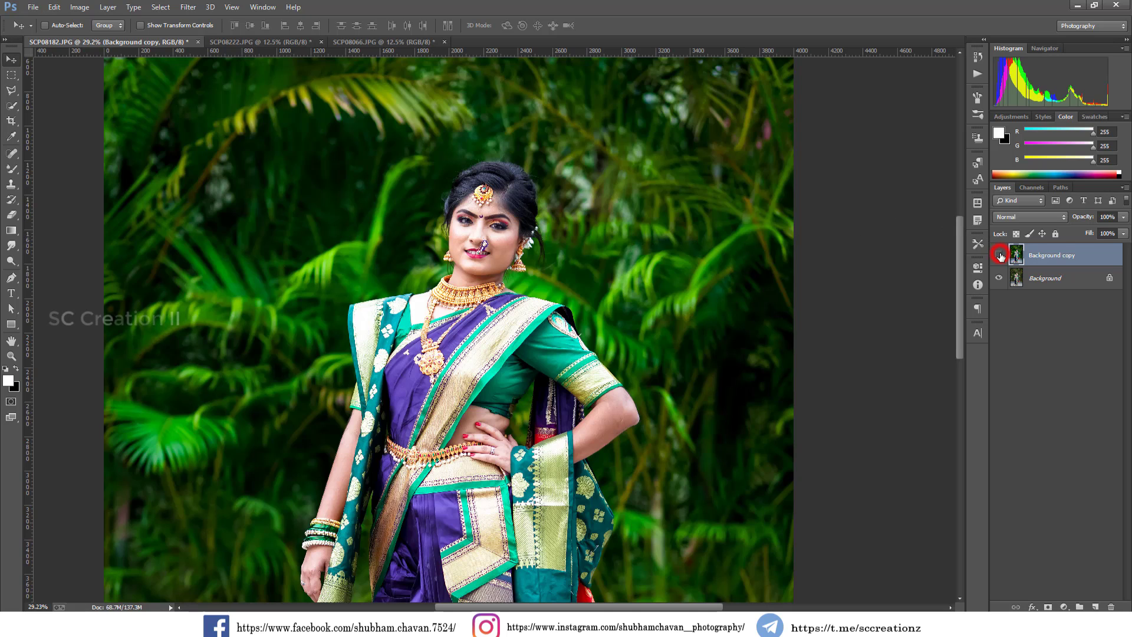
pyautogui.click(999, 256)
pyautogui.click(999, 256)
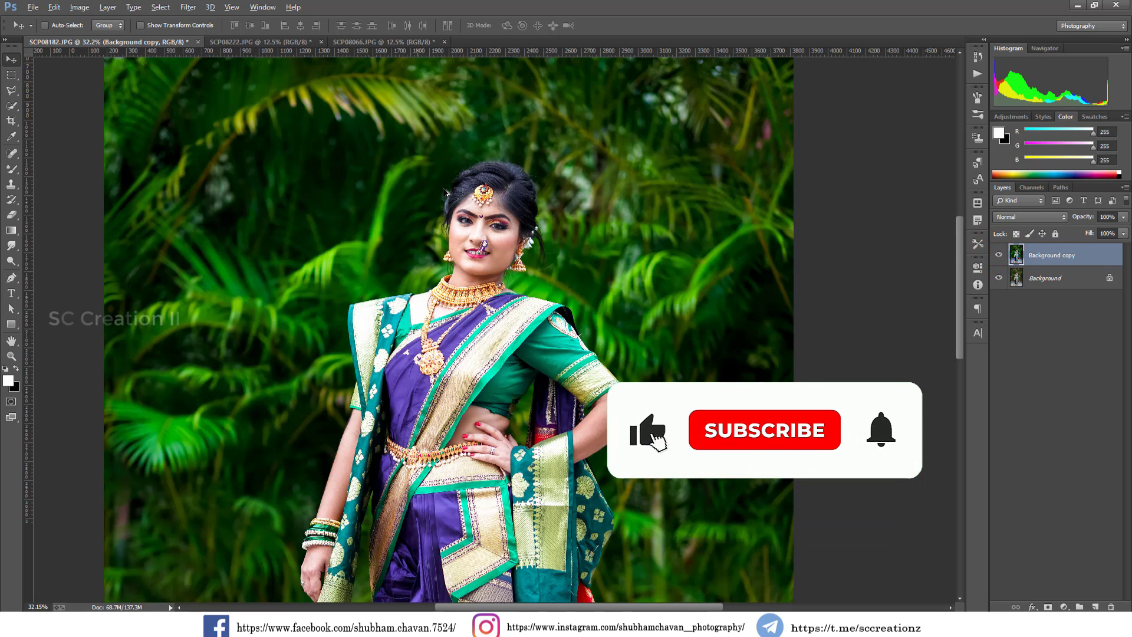
pyautogui.scroll(8, 475, 204)
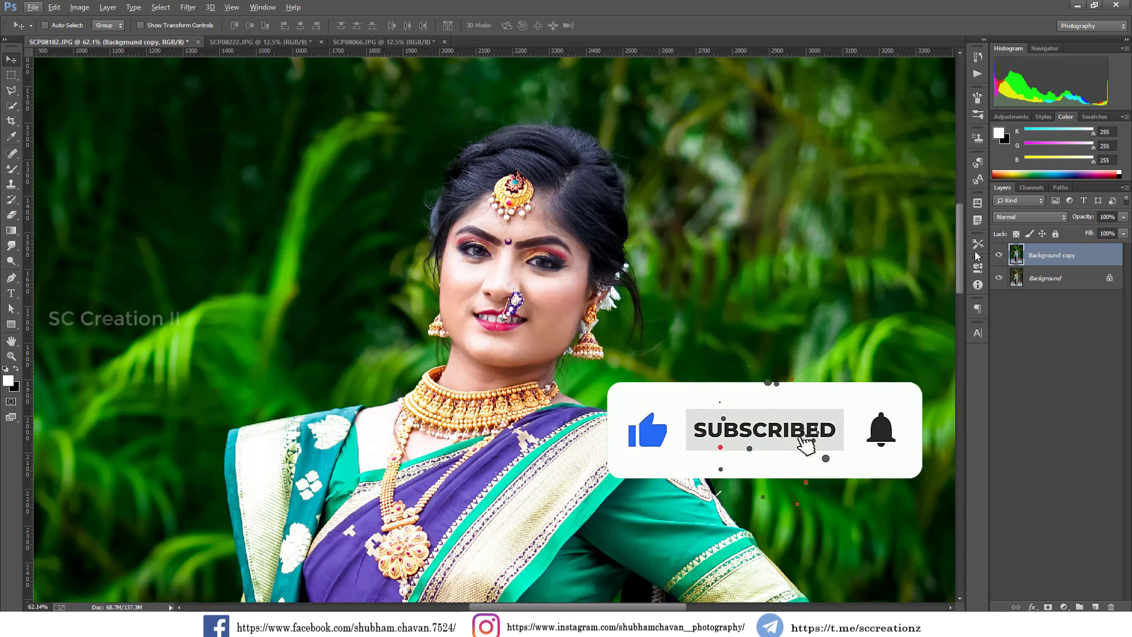
pyautogui.click(999, 255)
pyautogui.click(998, 255)
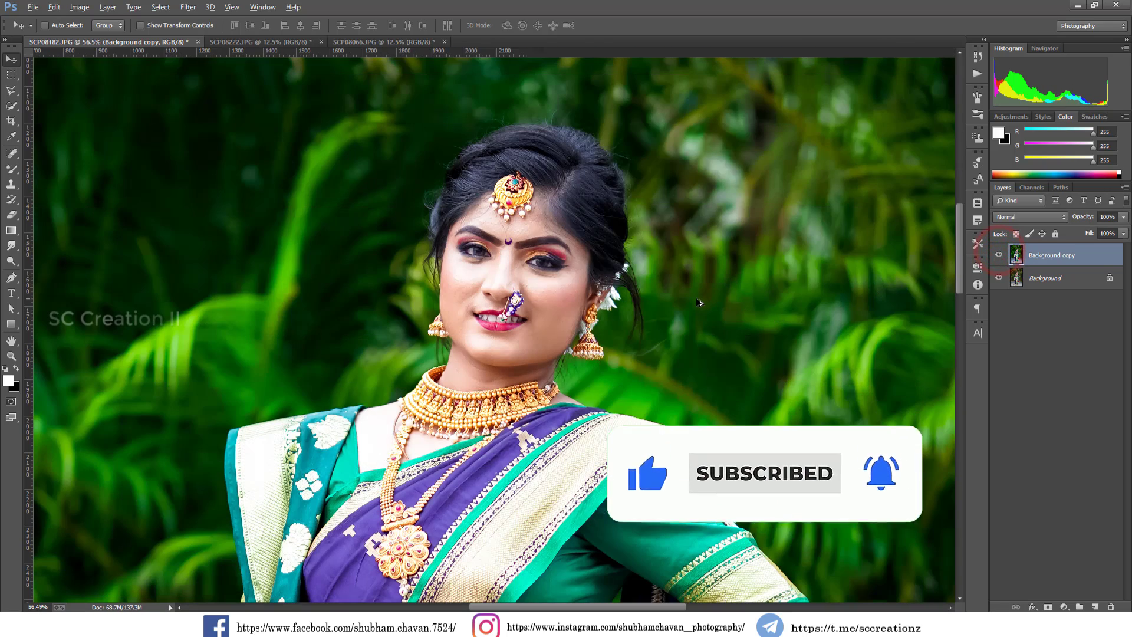
pyautogui.scroll(-6, 697, 302)
pyautogui.scroll(-5, 697, 302)
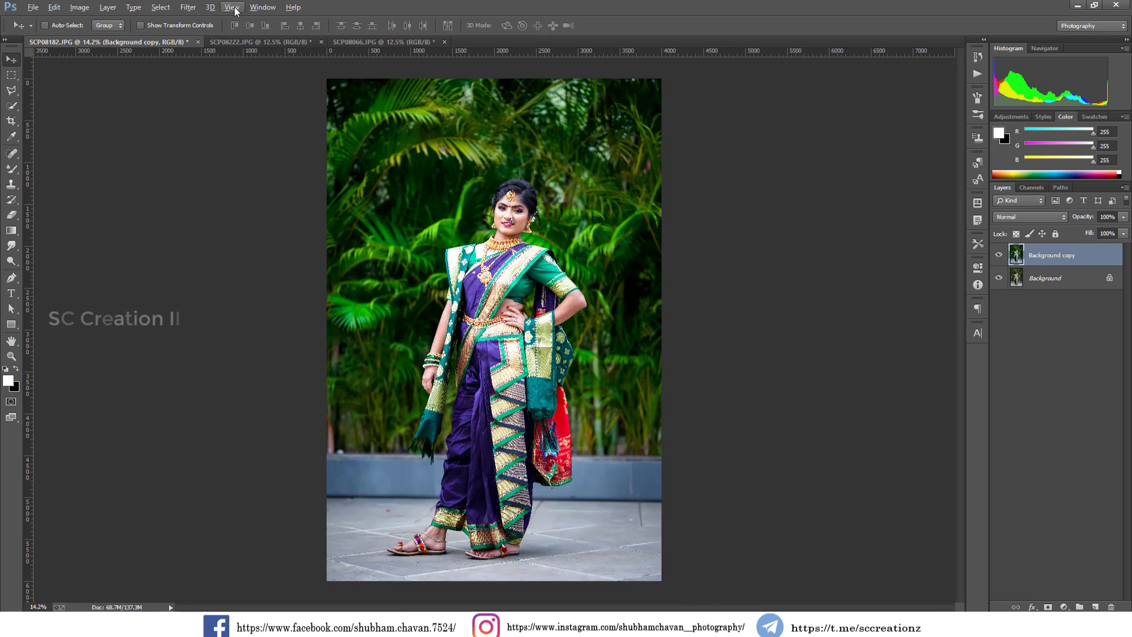
# - In SCP08222.JPG, duplicate the Background layer and reapply the last Camera Raw Filter settings to the copy
pyautogui.click(264, 42)
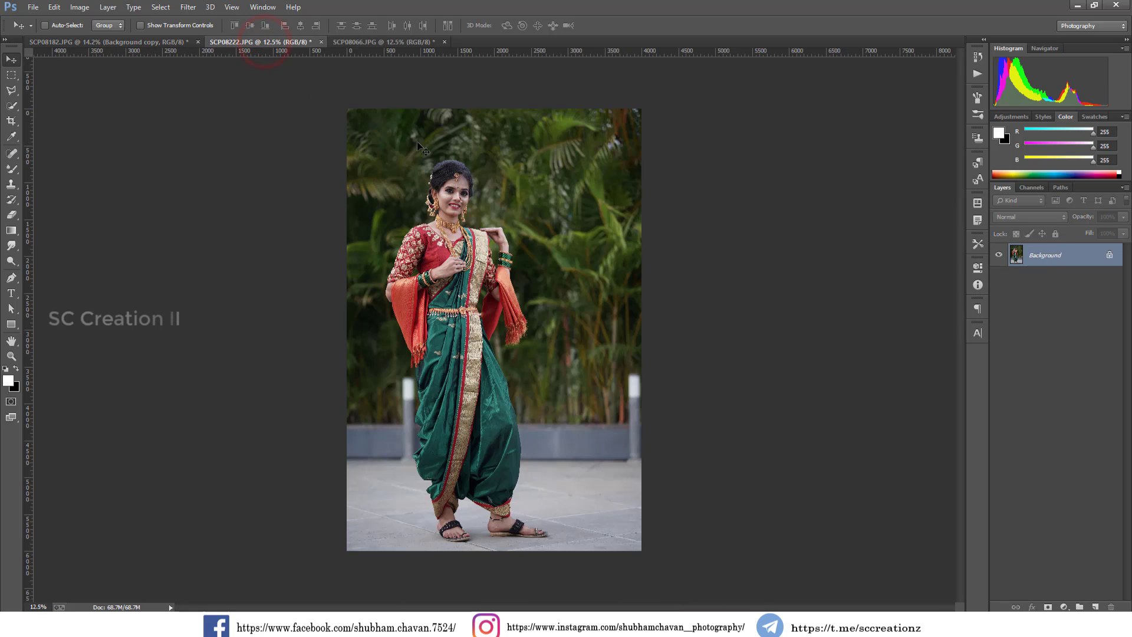
pyautogui.scroll(1, 423, 144)
pyautogui.rightClick(1034, 260)
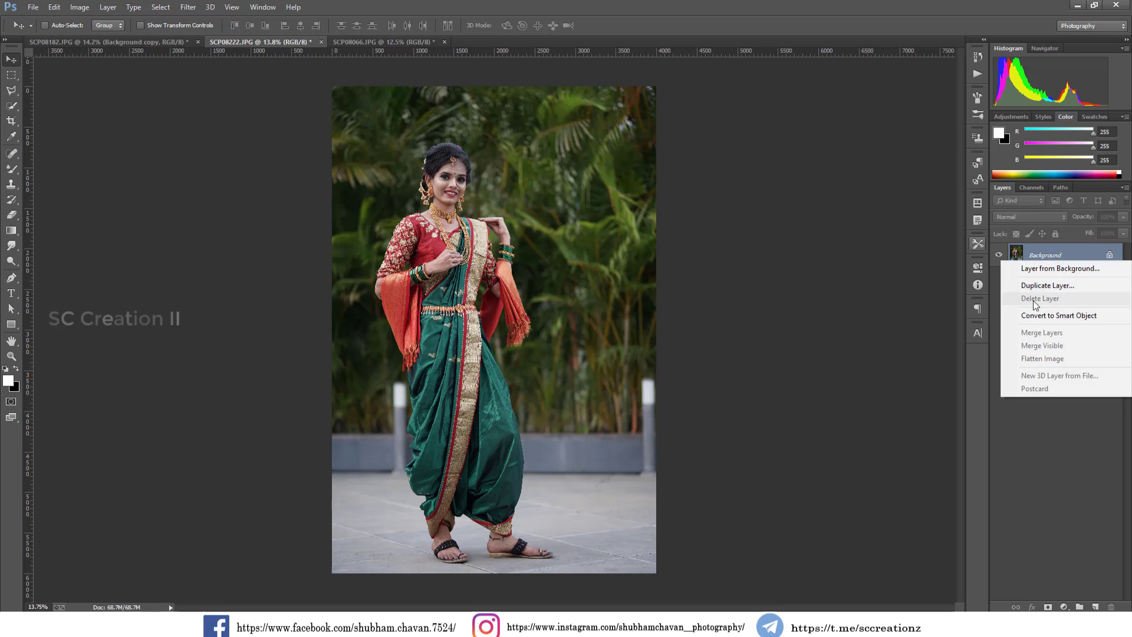
pyautogui.click(1036, 284)
pyautogui.click(741, 232)
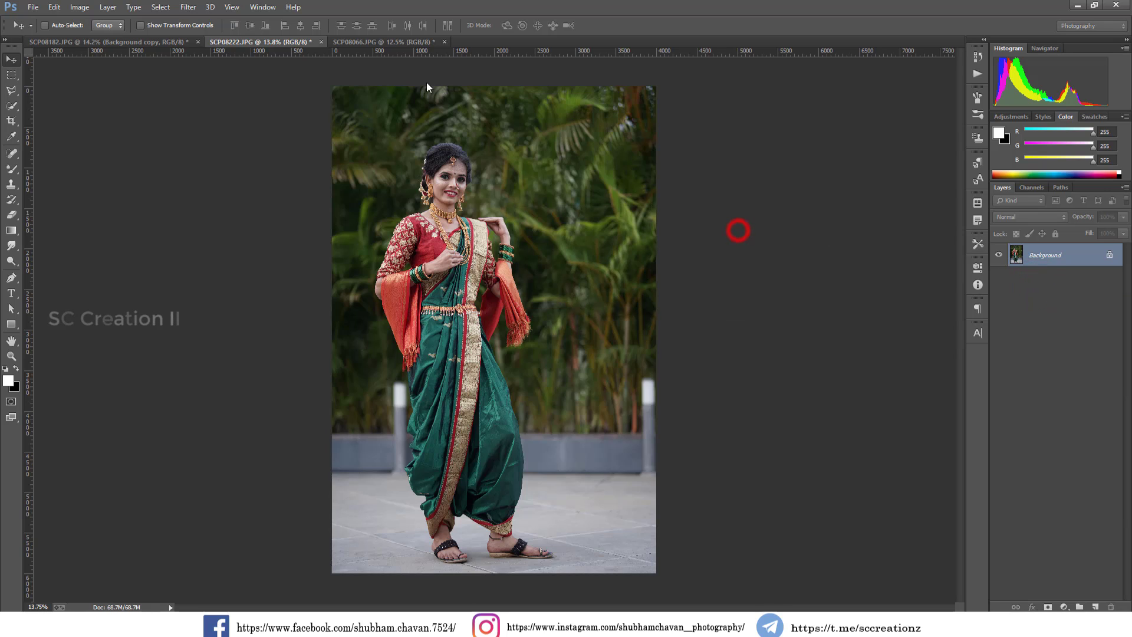
pyautogui.click(189, 7)
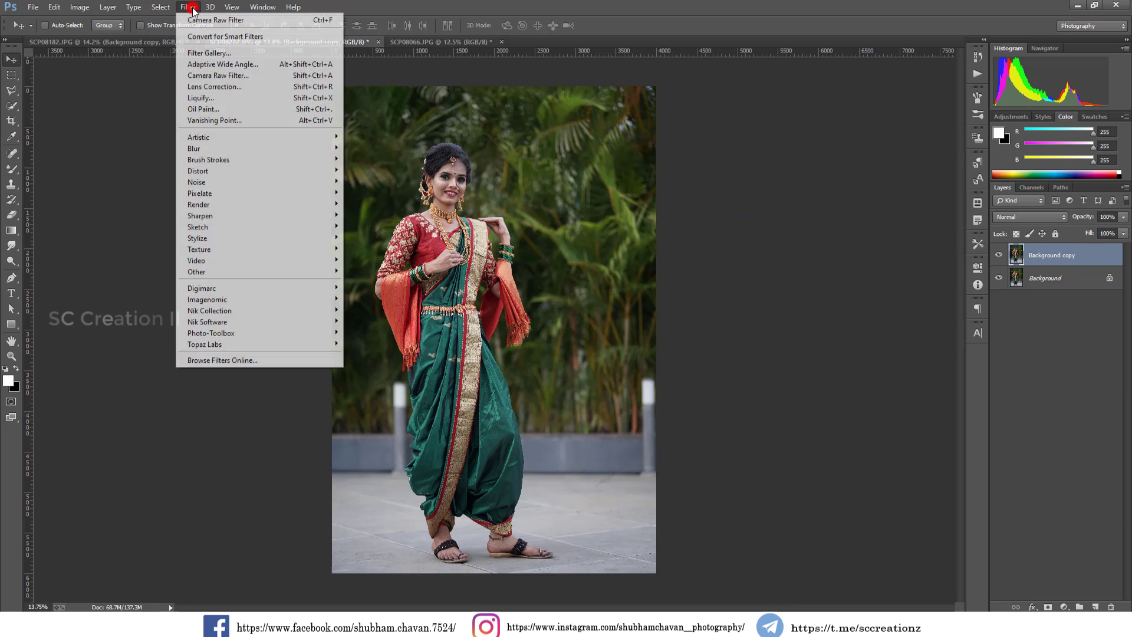
pyautogui.click(228, 20)
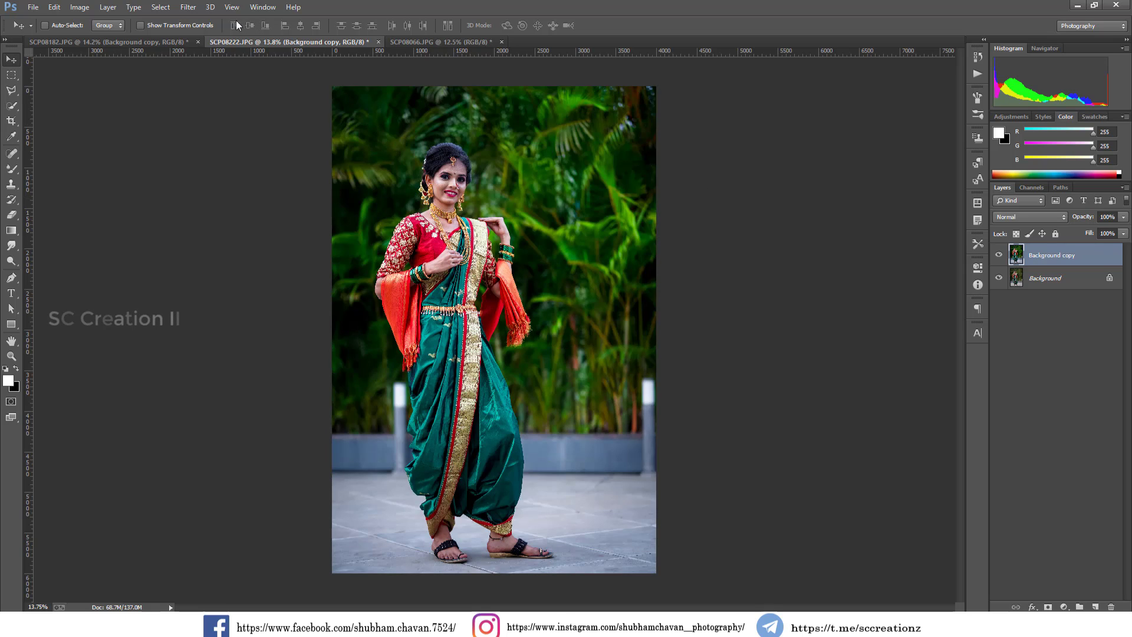
# - Brighten the copy with a Levels adjustment, setting the white input level to 227 and the midtones to about 1.02
pyautogui.click(80, 7)
pyautogui.click(118, 30)
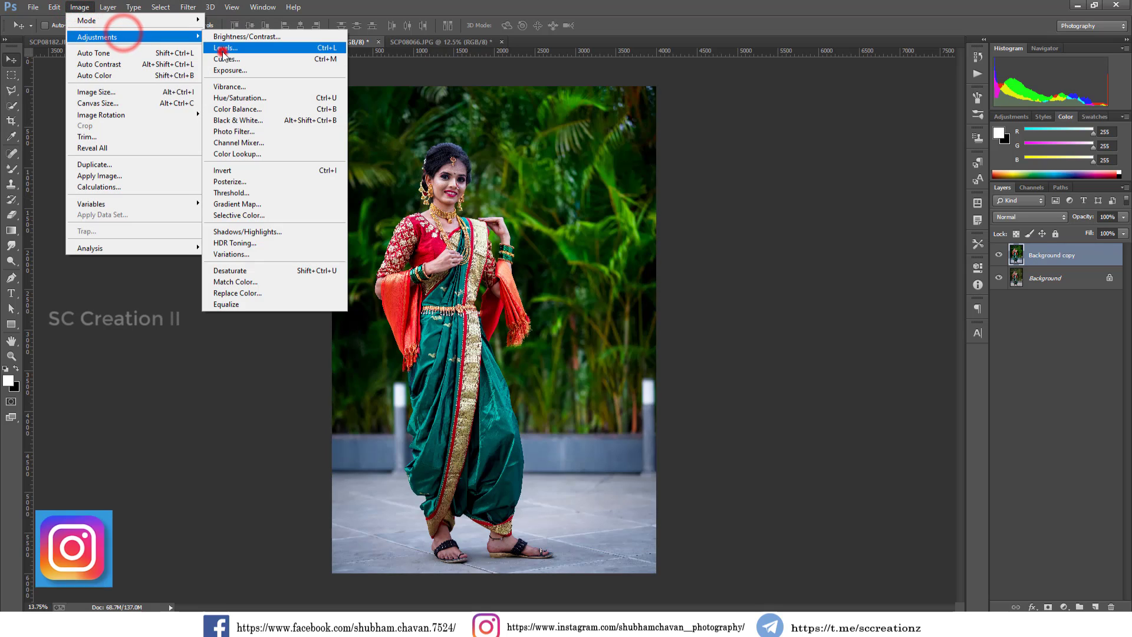
pyautogui.click(315, 45)
pyautogui.moveTo(883, 252); pyautogui.dragTo(868, 252)
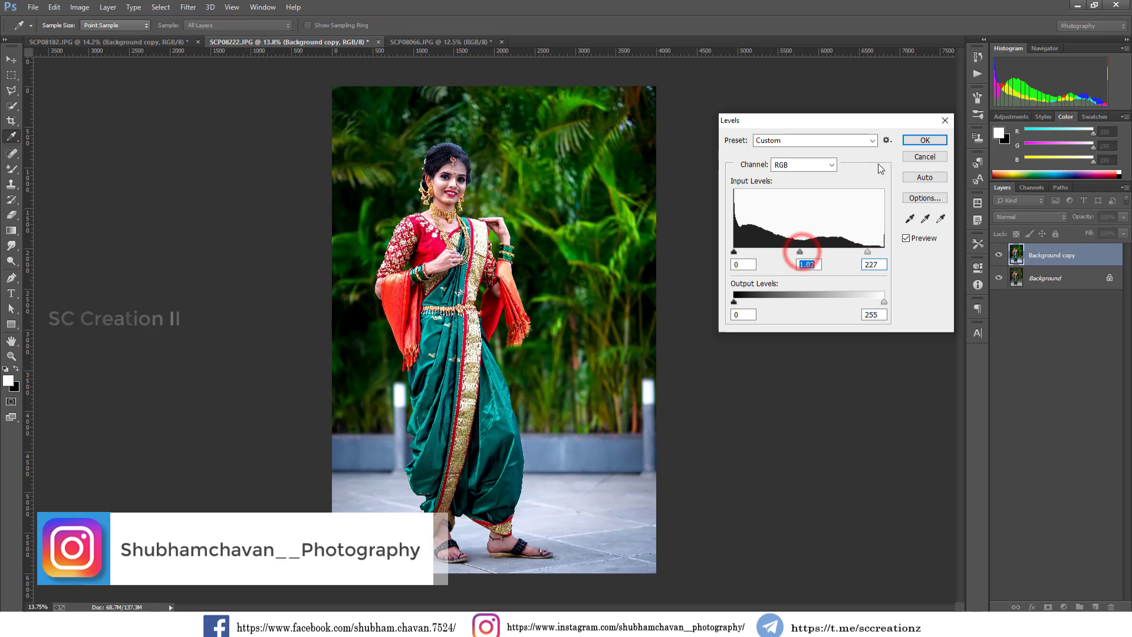
pyautogui.click(923, 140)
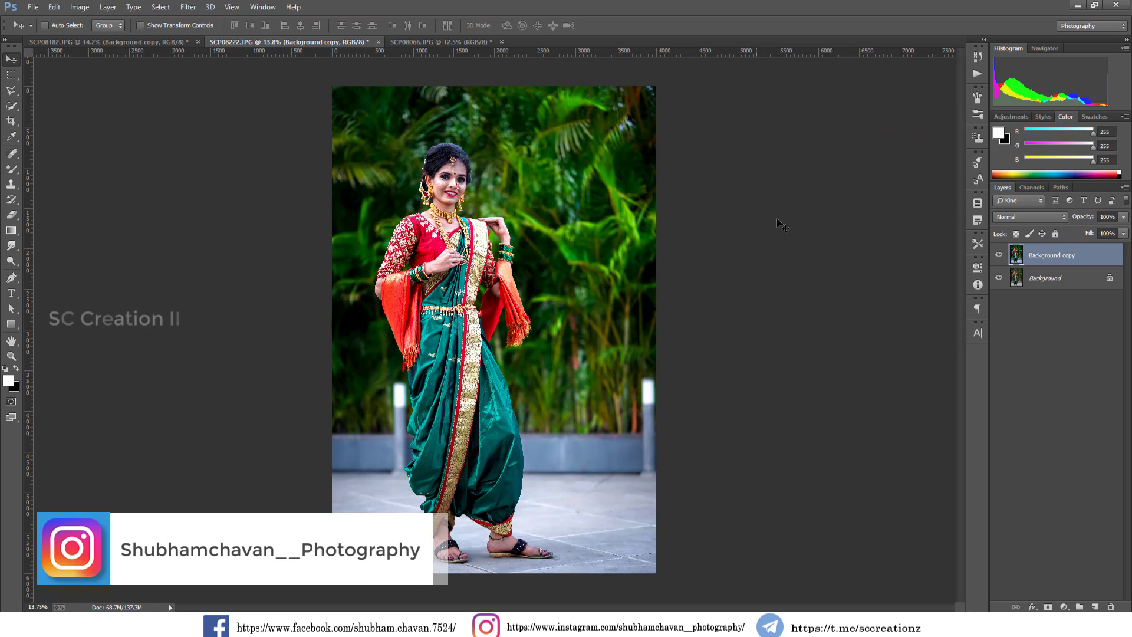
# - Open the Camera Raw Filter on the copy and set the Color Mixer luminance of Reds and Oranges to +27
pyautogui.click(189, 8)
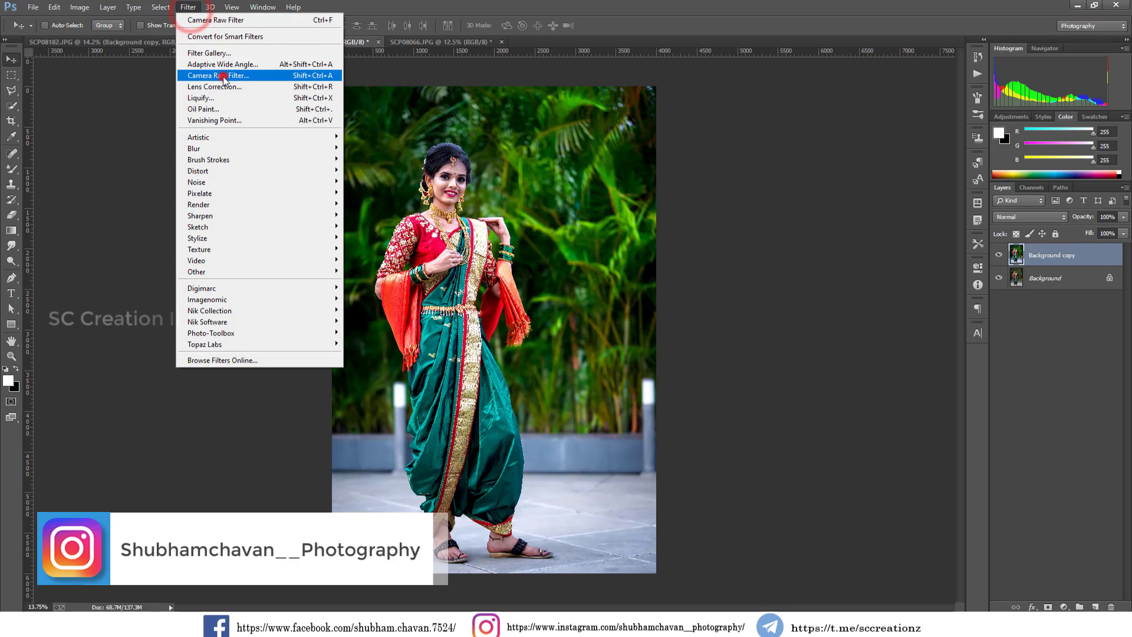
pyautogui.click(222, 75)
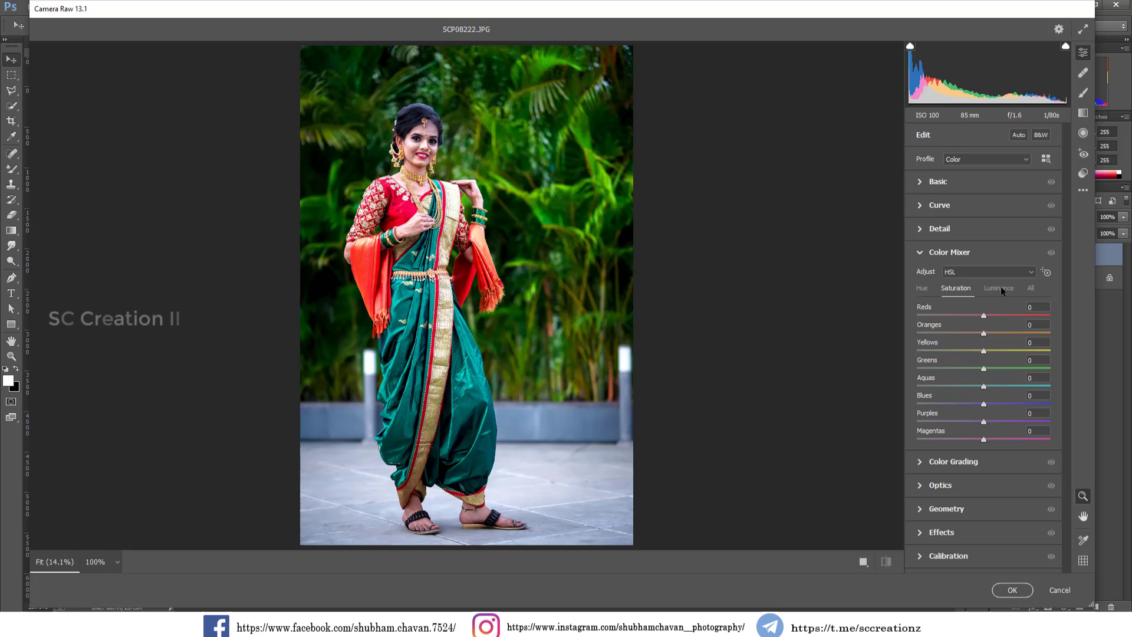
pyautogui.click(1000, 288)
pyautogui.click(995, 331)
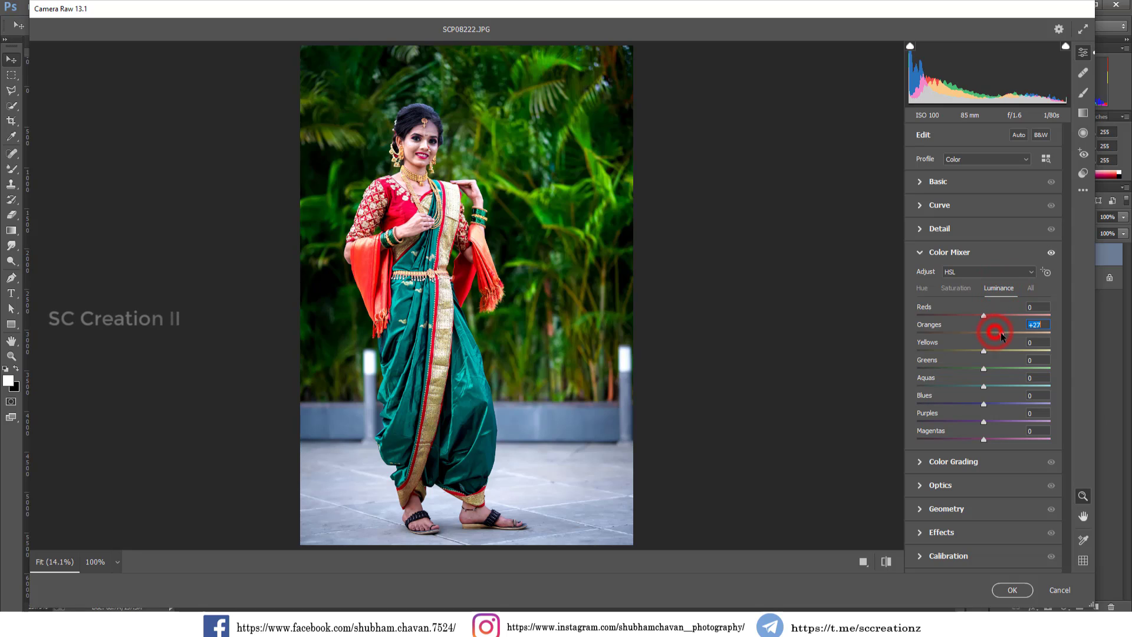
pyautogui.moveTo(1002, 317); pyautogui.dragTo(1002, 316)
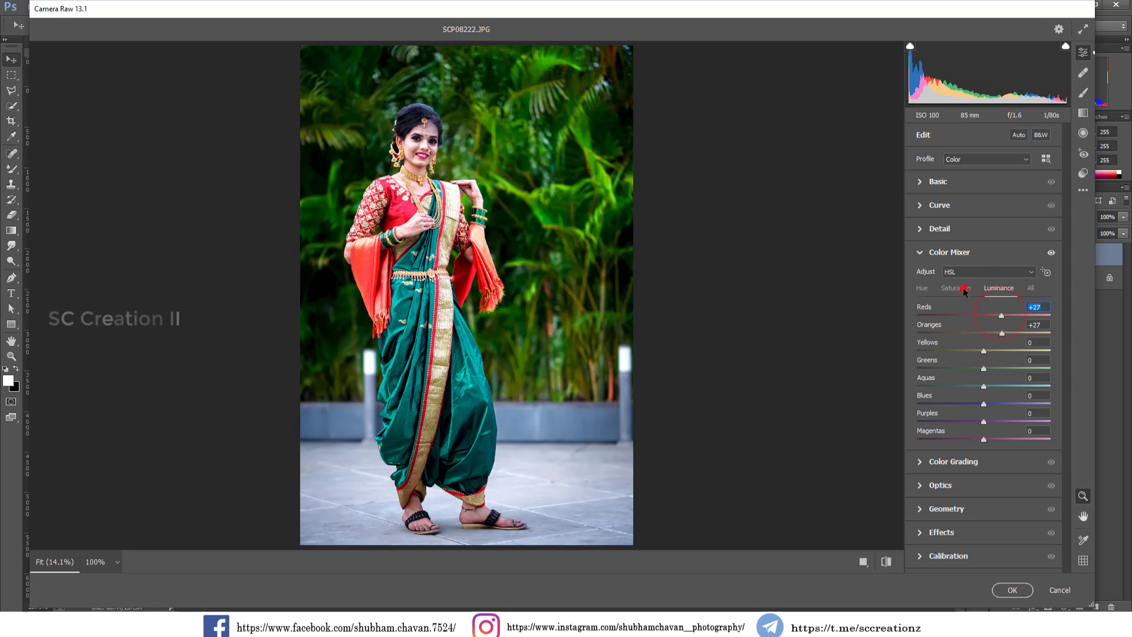
# - Slightly lower the Color Mixer saturation of Oranges and apply the Camera Raw adjustments
pyautogui.click(965, 289)
pyautogui.click(980, 333)
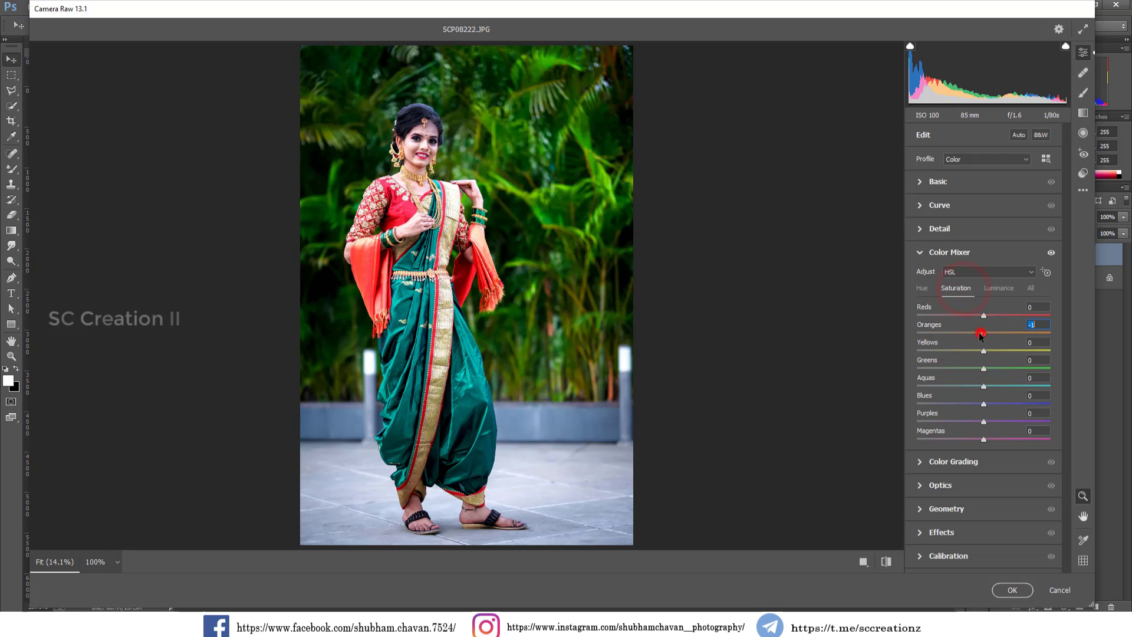
pyautogui.click(1011, 590)
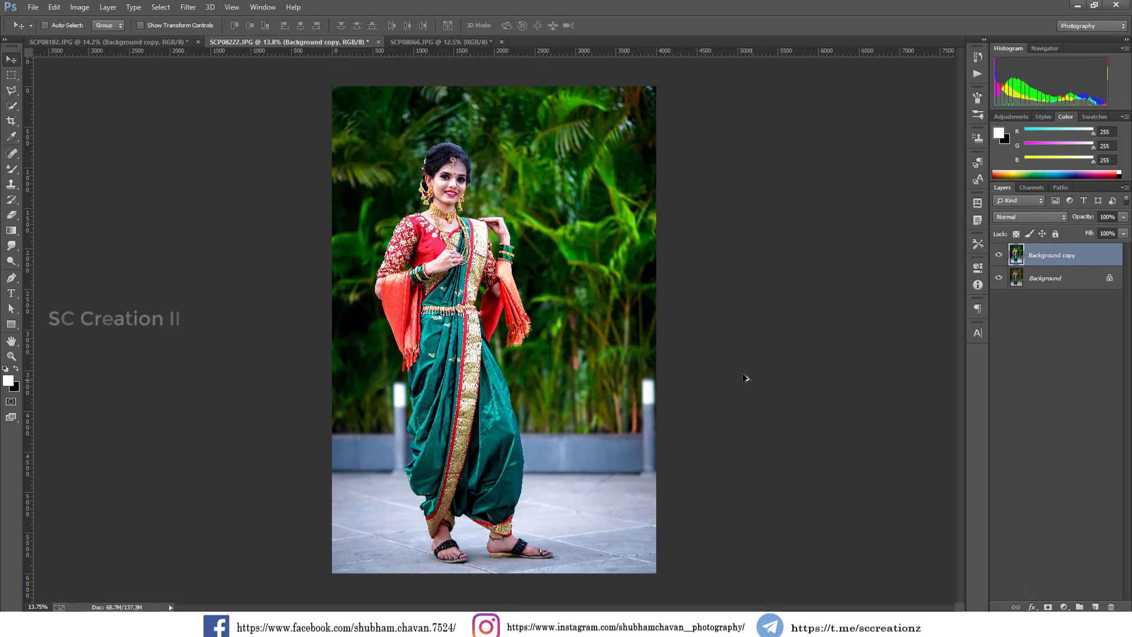
# - Fit the photo to the screen and toggle the Background copy's visibility to compare the edit with the original
pyautogui.hotkey('ctrl', '0')
pyautogui.click(999, 255)
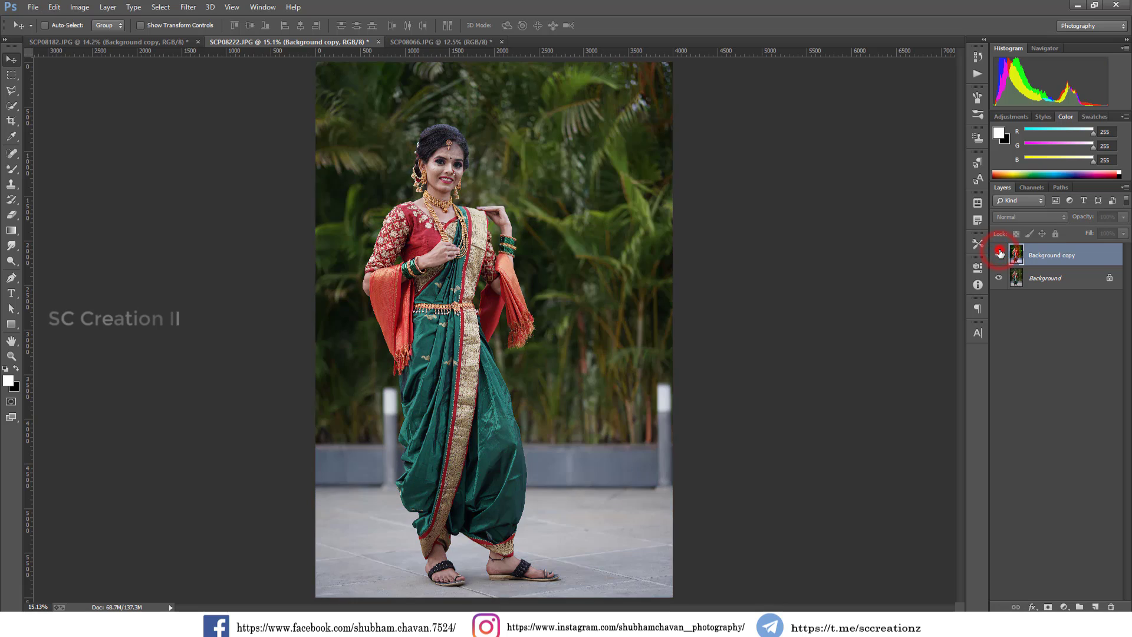
pyautogui.click(998, 255)
pyautogui.click(999, 253)
pyautogui.click(999, 253)
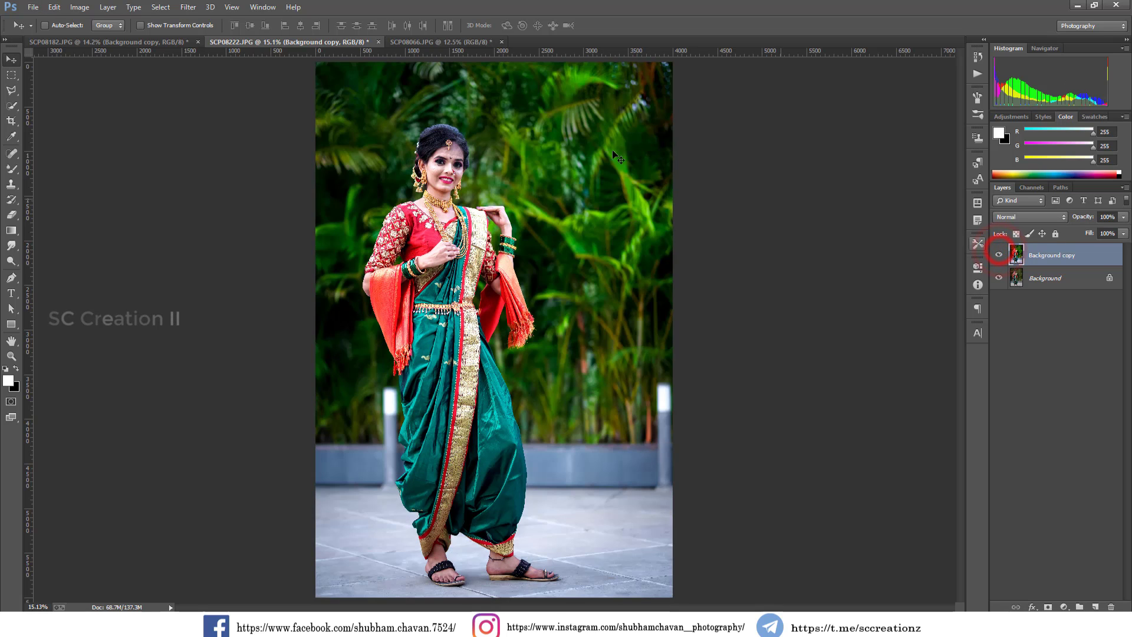
# - In SCP08066.JPG, duplicate the Background layer and rerun the last Camera Raw Filter on the copy
pyautogui.click(425, 41)
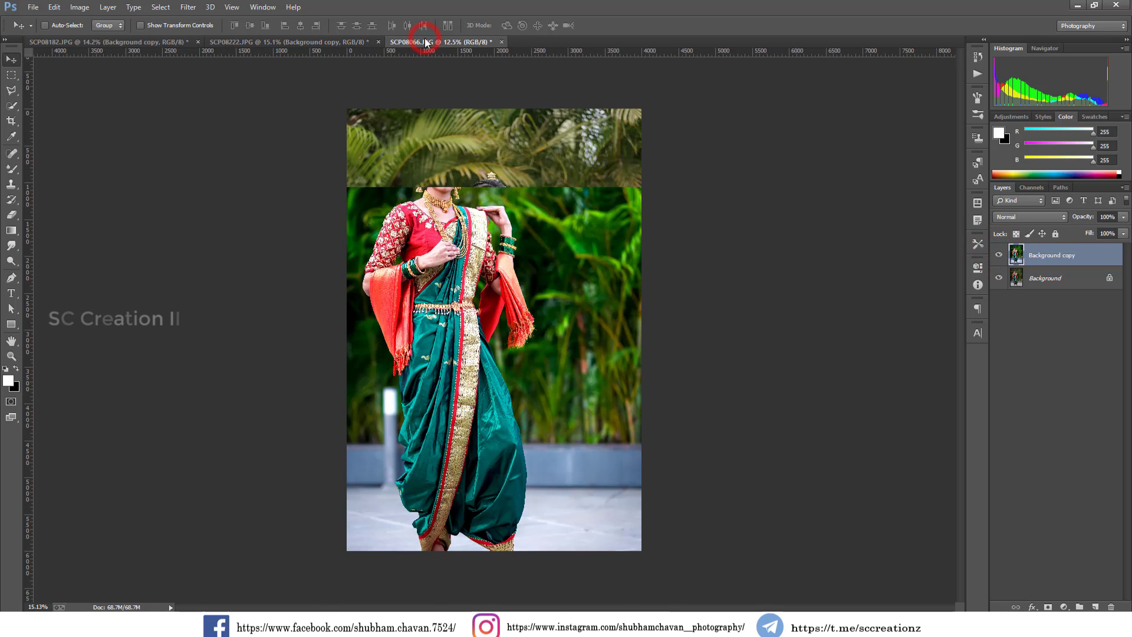
pyautogui.scroll(1, 453, 148)
pyautogui.rightClick(1048, 259)
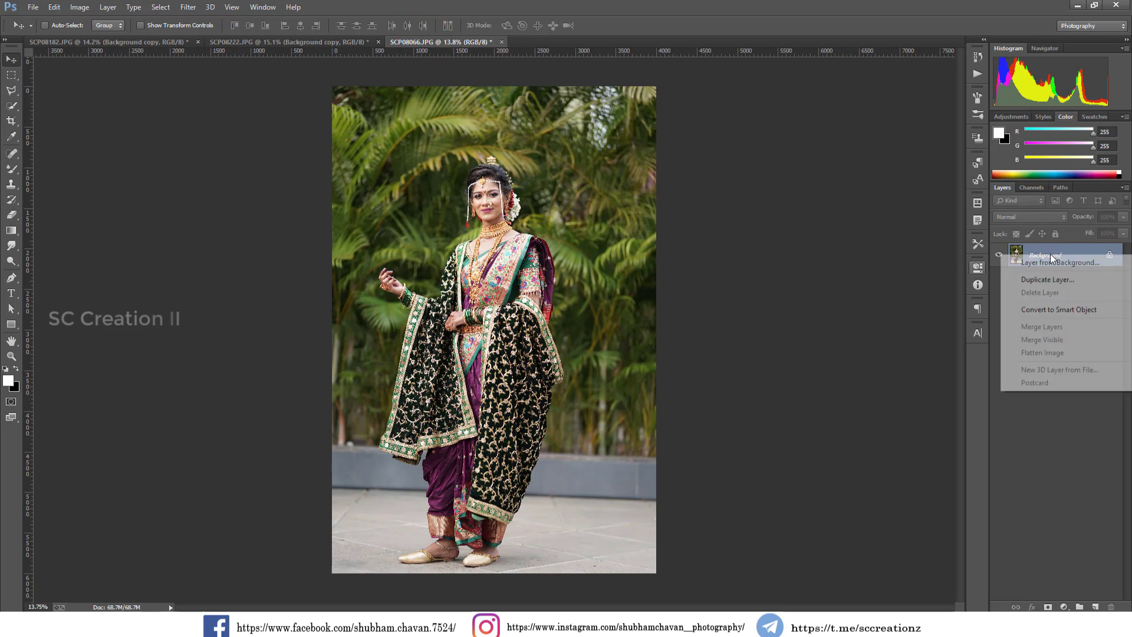
pyautogui.click(1025, 281)
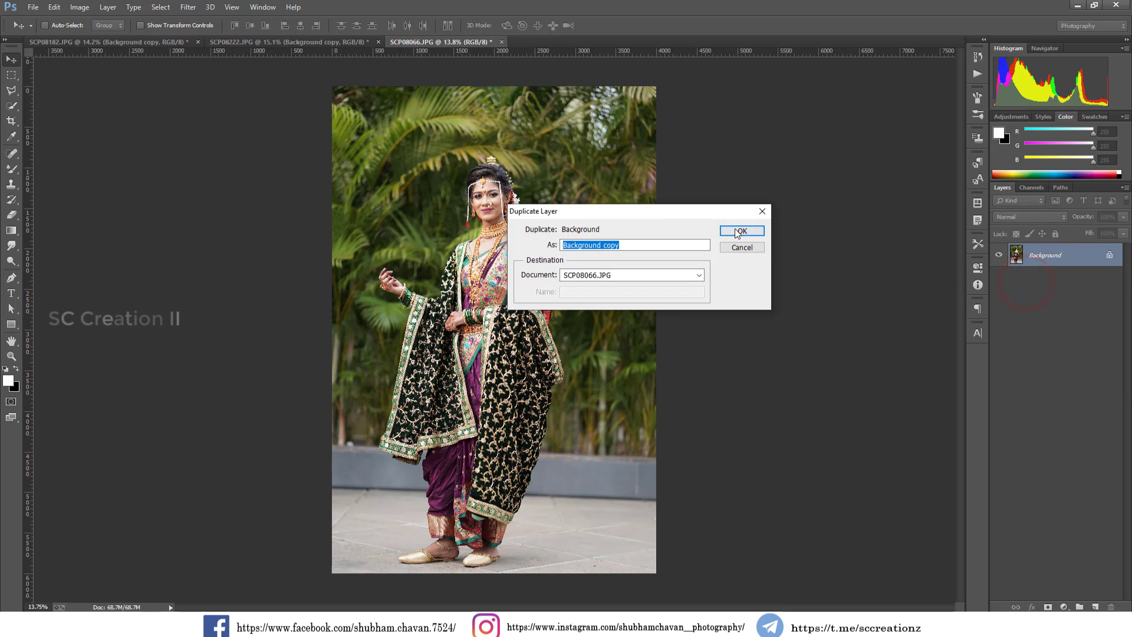
pyautogui.click(736, 231)
pyautogui.scroll(1, 732, 228)
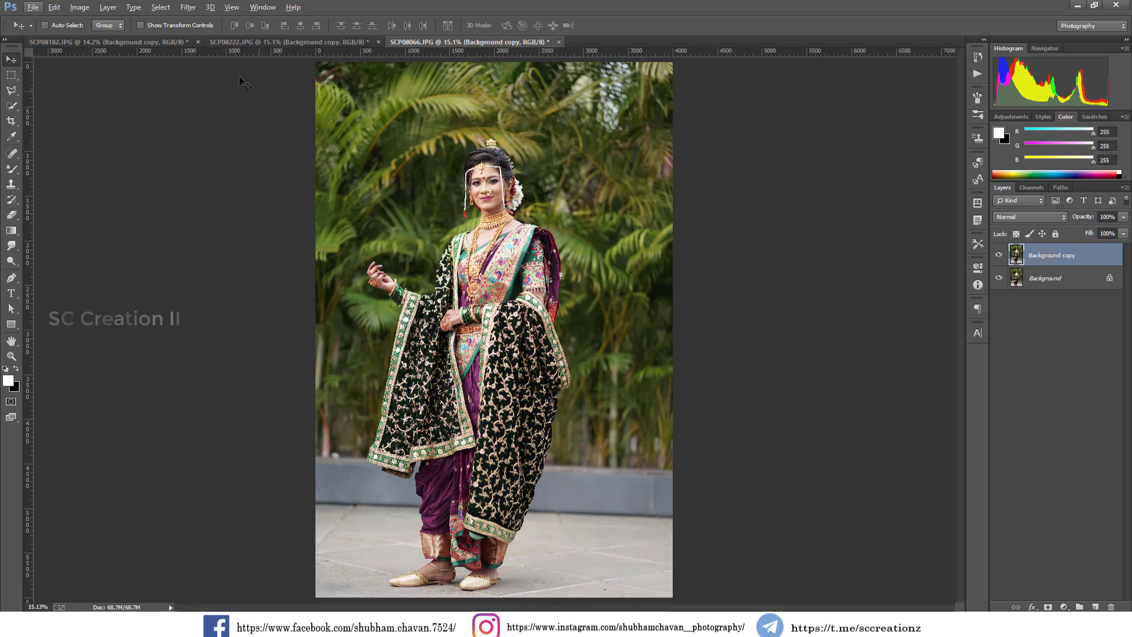
pyautogui.click(188, 7)
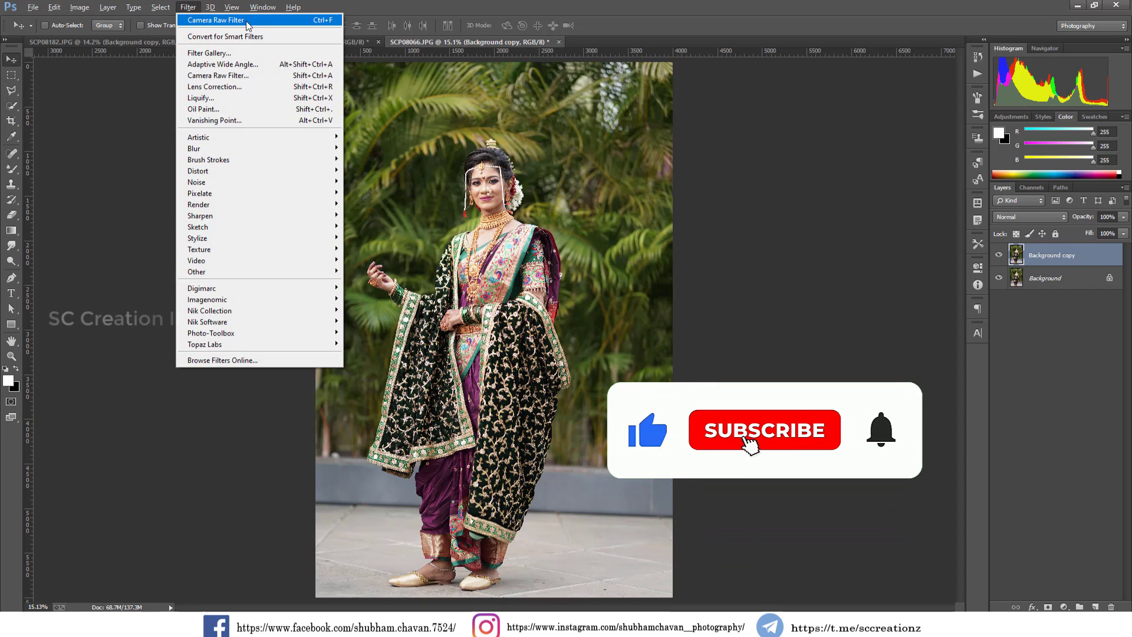
pyautogui.click(247, 24)
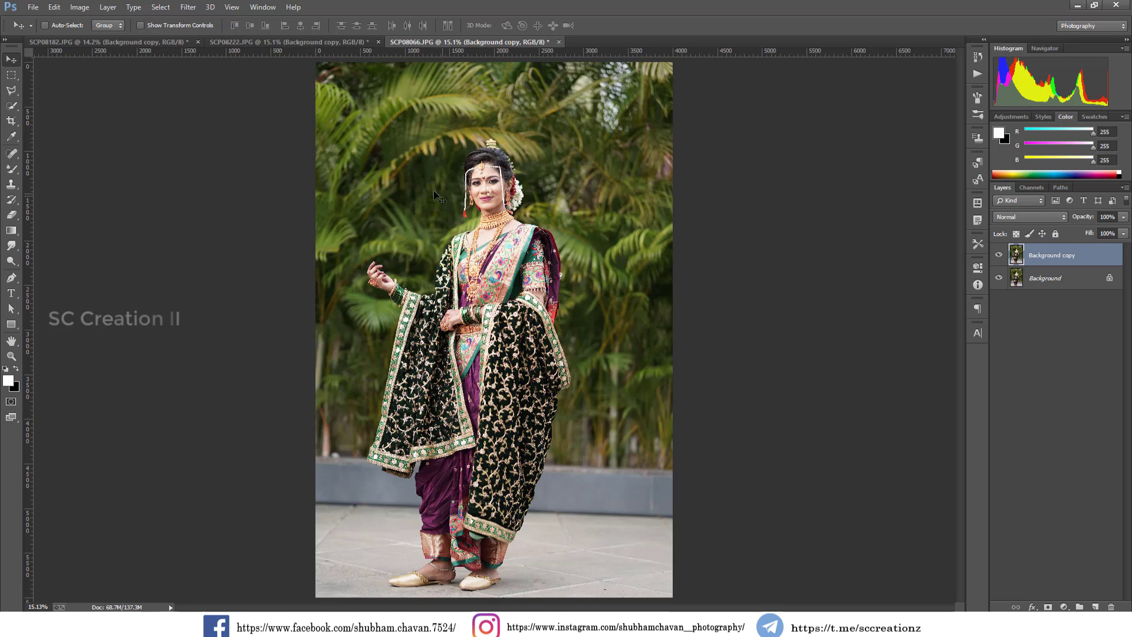
# - Open the Camera Raw Filter on the Background copy of SCP08066.JPG and load the settings file clean look.xmp
pyautogui.click(188, 7)
pyautogui.click(222, 75)
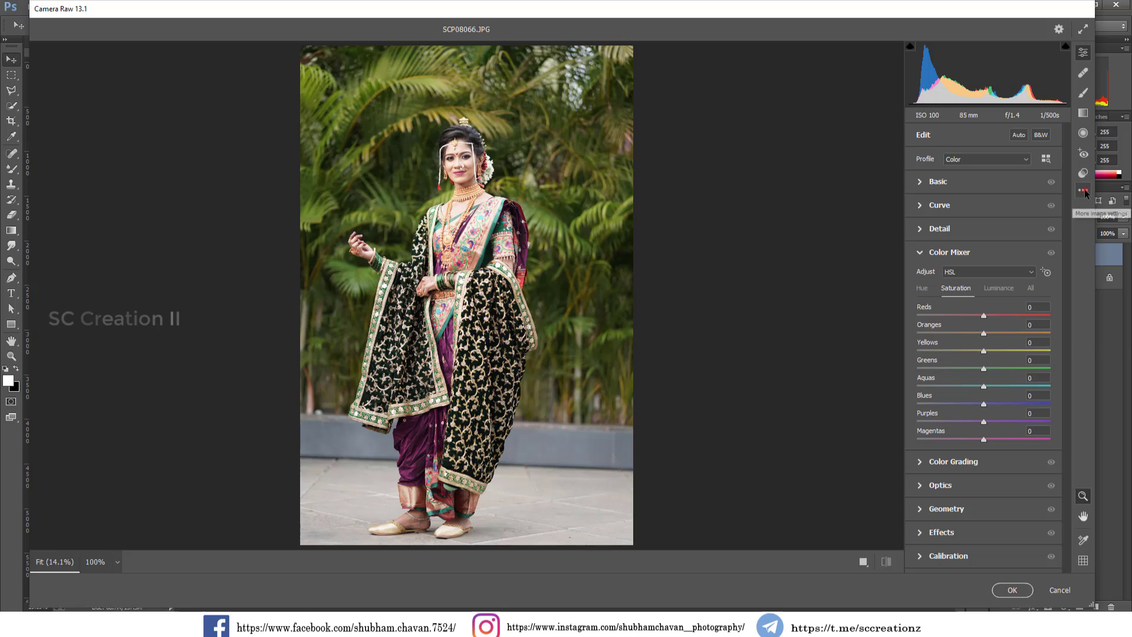
pyautogui.click(1083, 190)
pyautogui.click(1013, 328)
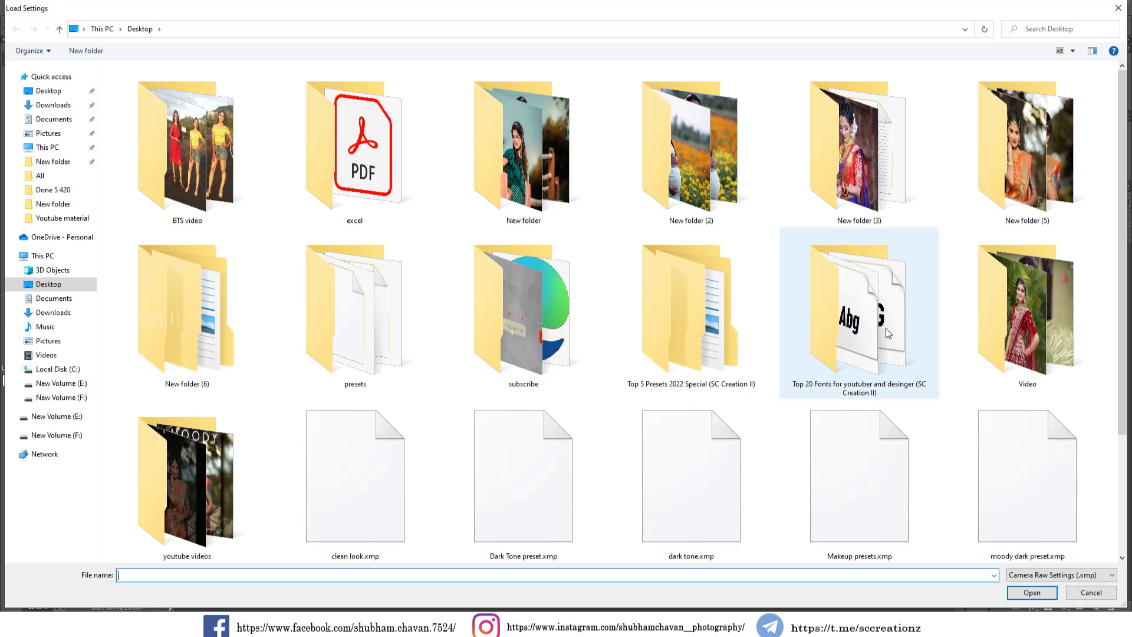
pyautogui.click(356, 439)
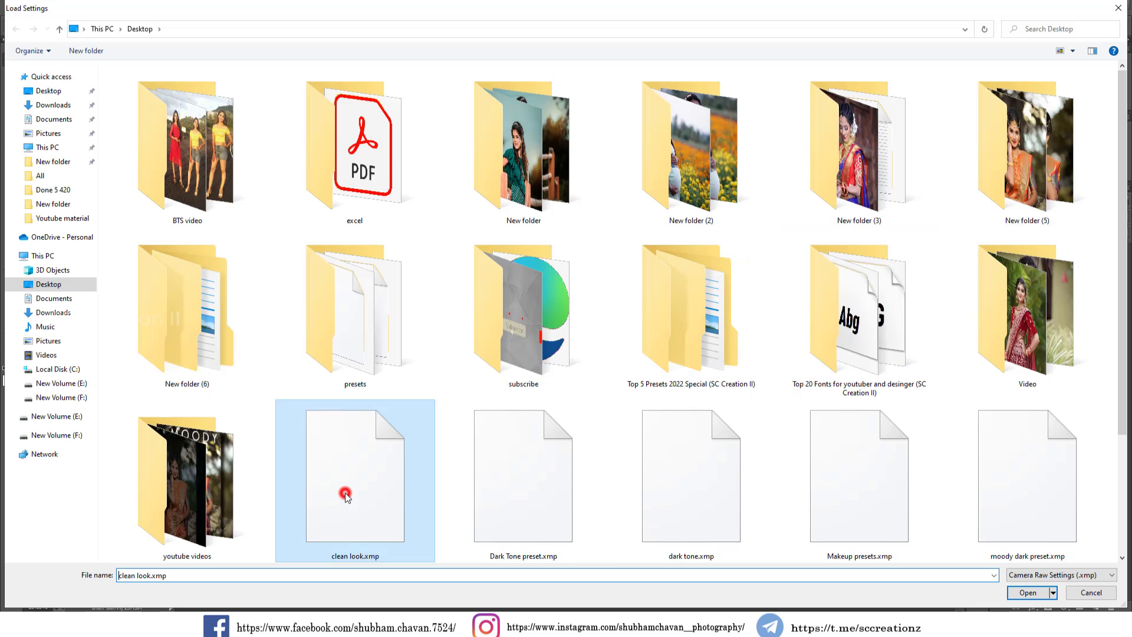
pyautogui.click(1027, 594)
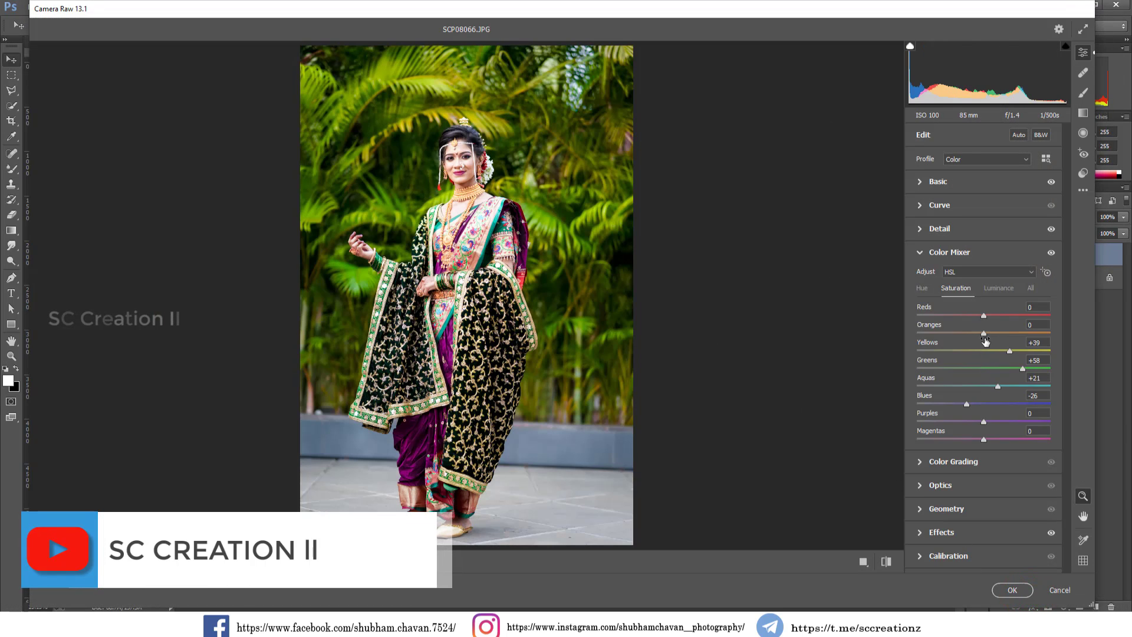
# - In the Basic adjustments, set Highlights to -74, Shadows to +5 and Whites to +10
pyautogui.click(934, 182)
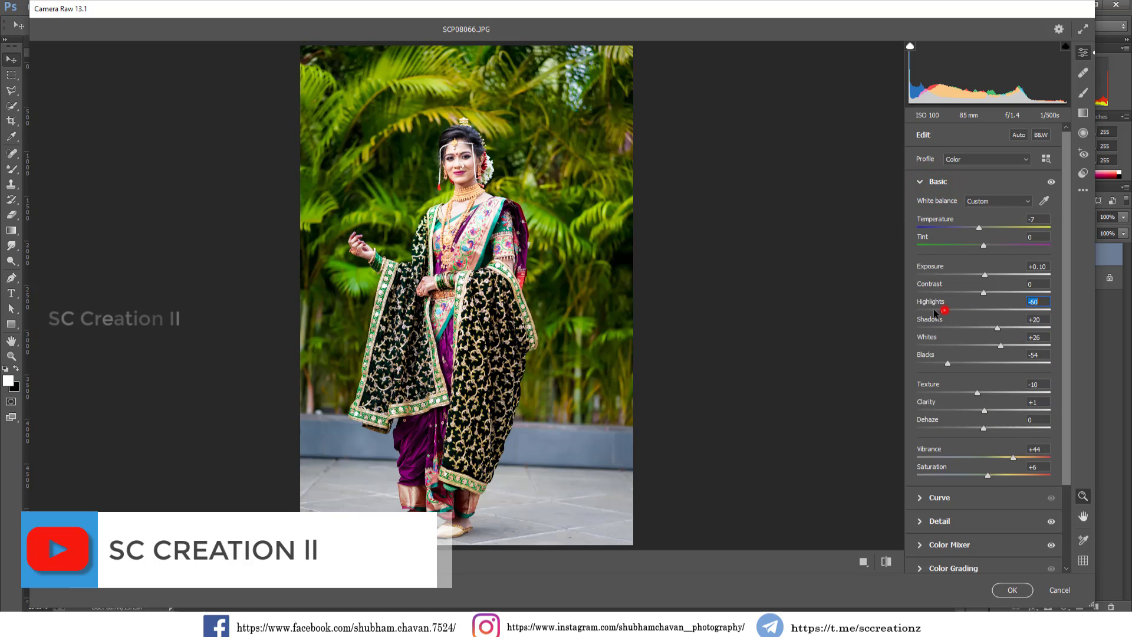
pyautogui.moveTo(944, 310); pyautogui.dragTo(989, 345)
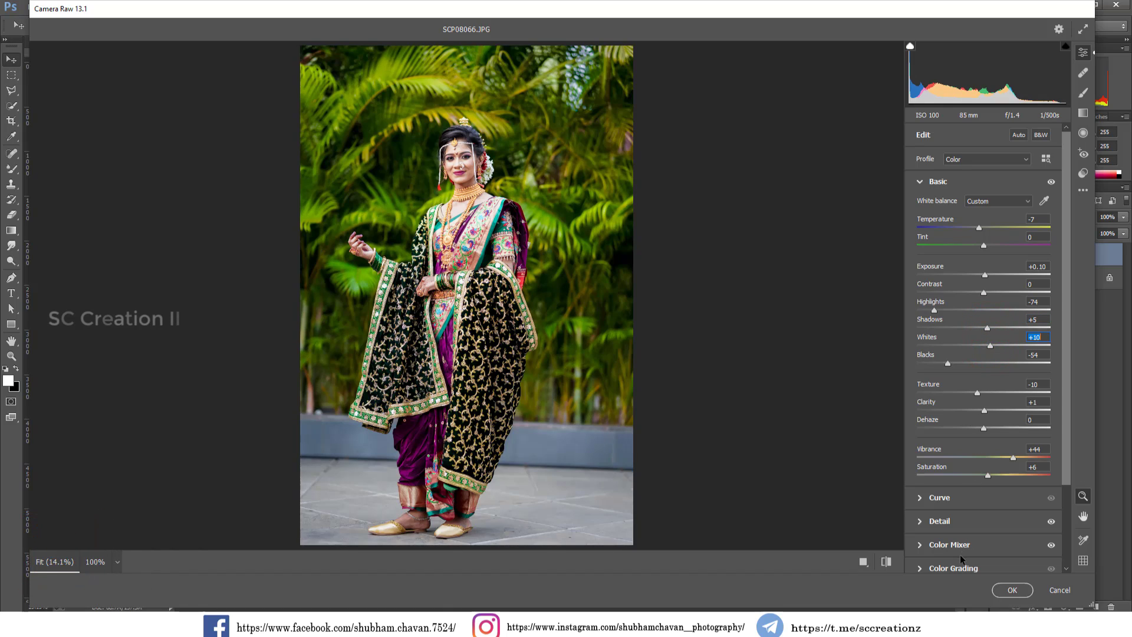
# - Set the Calibration saturation of the Blue Primary to +13 and apply the Camera Raw adjustments
pyautogui.scroll(-3, 954, 543)
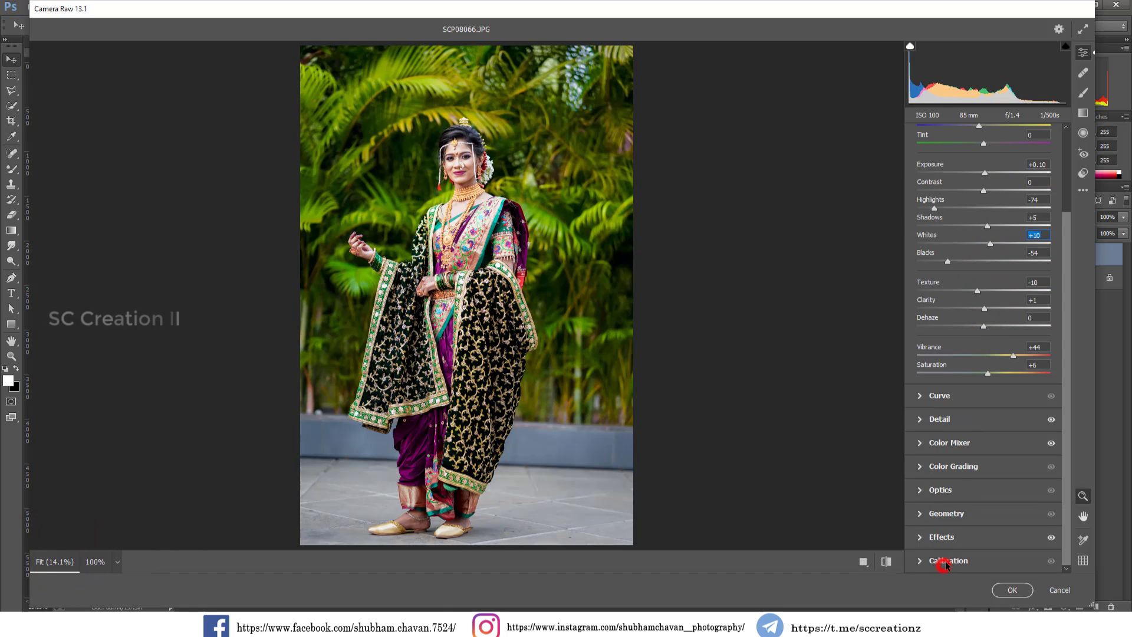
pyautogui.click(944, 563)
pyautogui.click(994, 561)
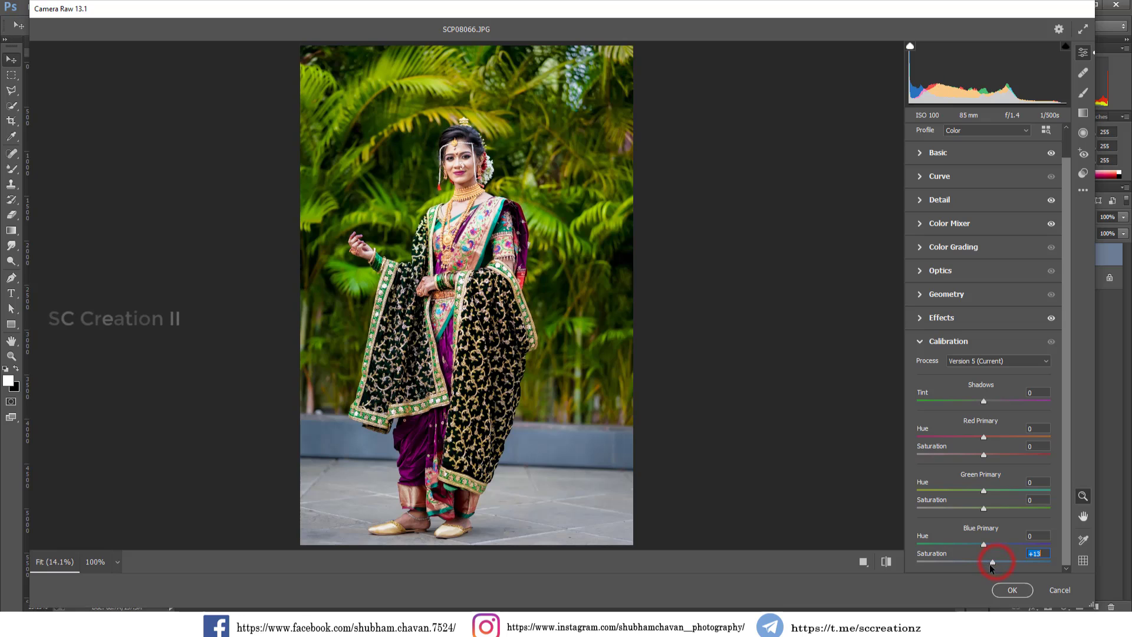
pyautogui.click(1010, 590)
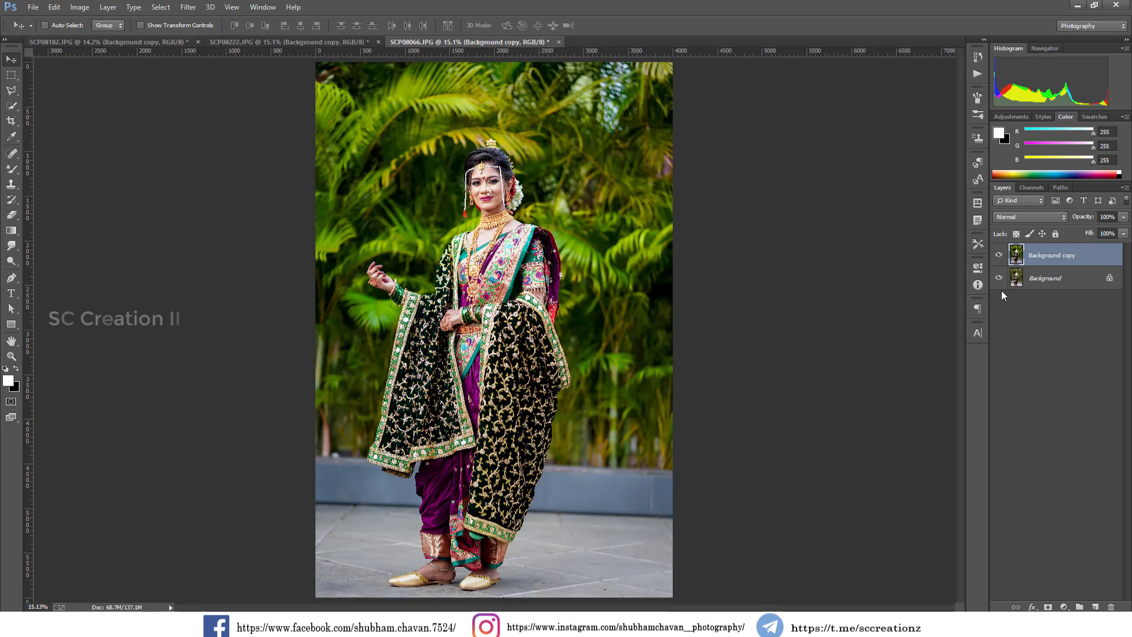
# - Toggle the Background copy's visibility in SCP08066.JPG to compare the grade with the original
pyautogui.click(999, 255)
pyautogui.click(999, 255)
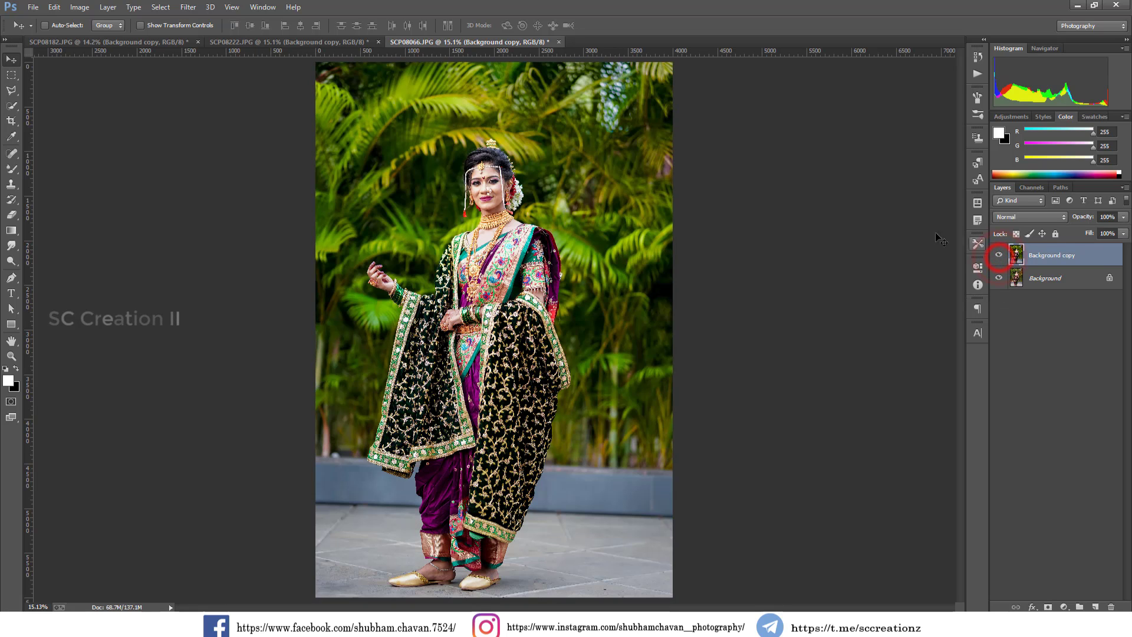
# - Switch to SCP08182.JPG and merge its visible layers
pyautogui.click(300, 40)
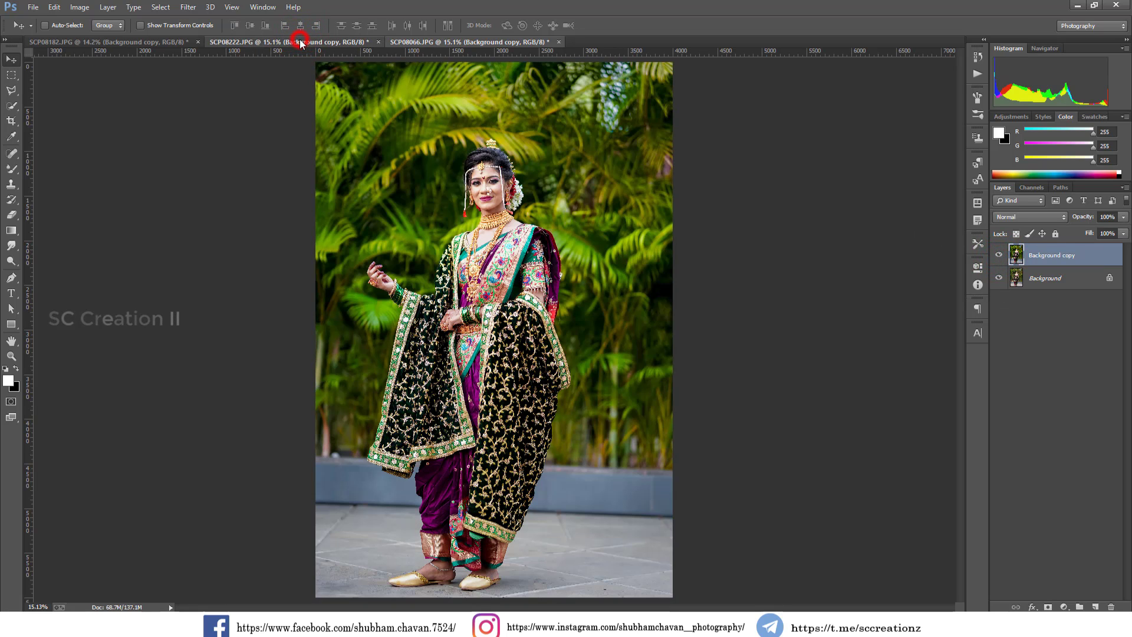
pyautogui.click(132, 37)
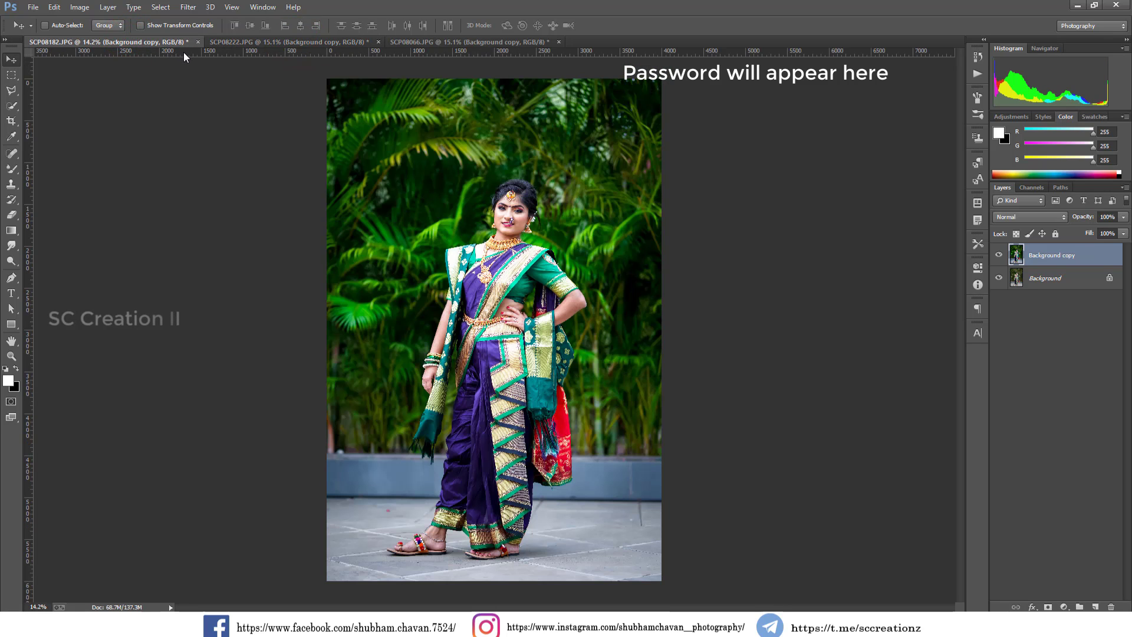
pyautogui.rightClick(1070, 255)
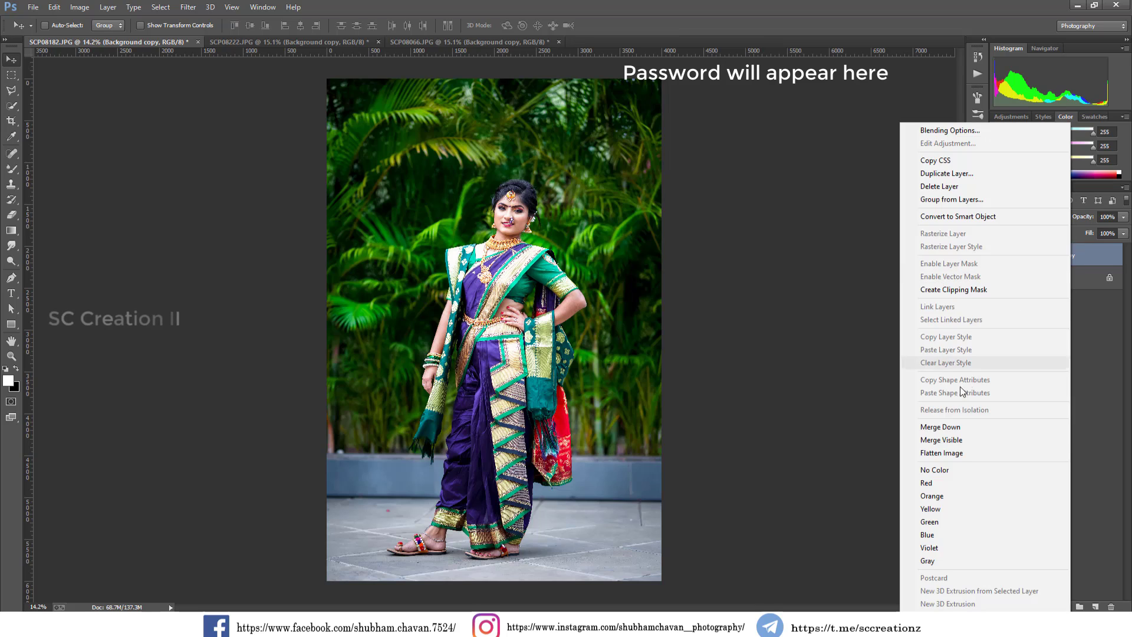
pyautogui.click(982, 439)
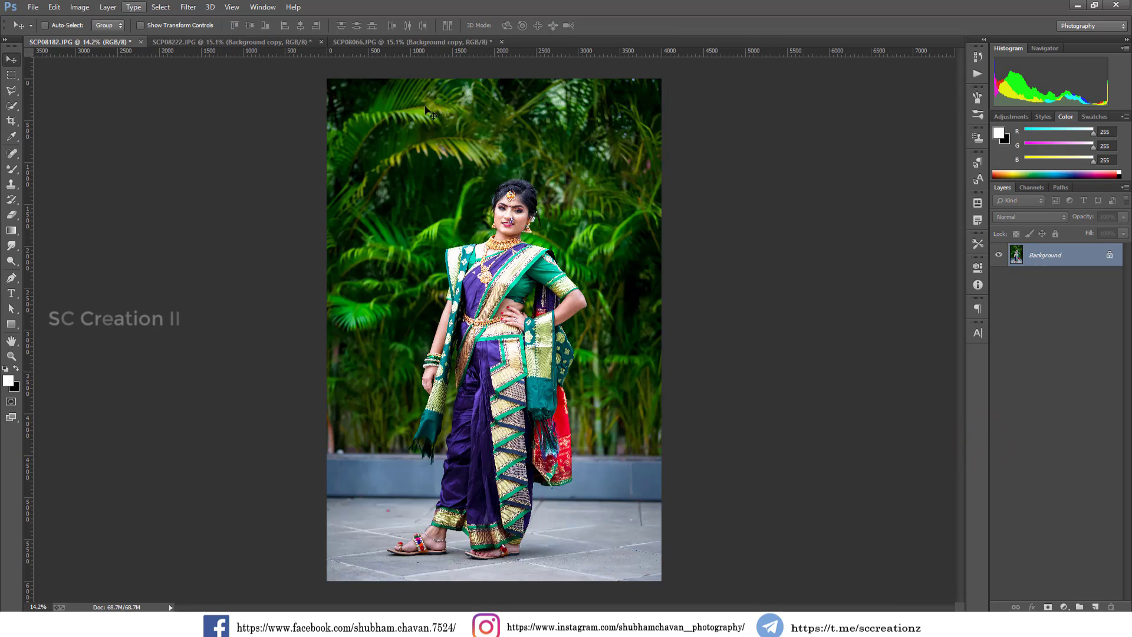
# - Add a Selective Color adjustment layer and set the Reds to Cyan +9, Magenta -2 and Black -11
pyautogui.click(1064, 607)
pyautogui.click(1058, 597)
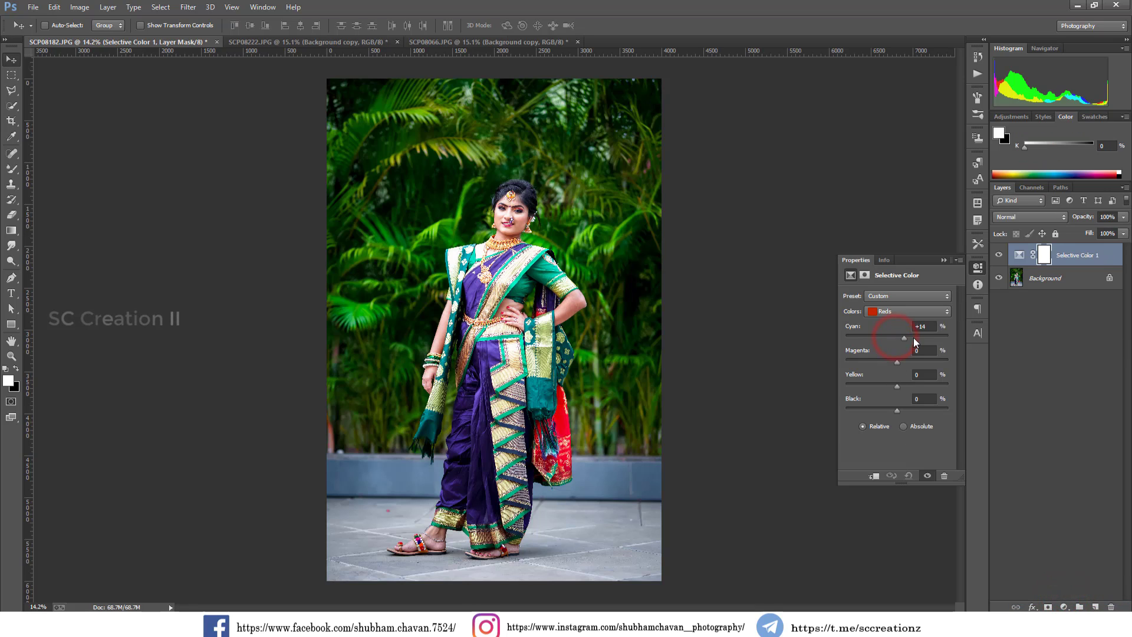
pyautogui.moveTo(918, 337); pyautogui.dragTo(896, 364)
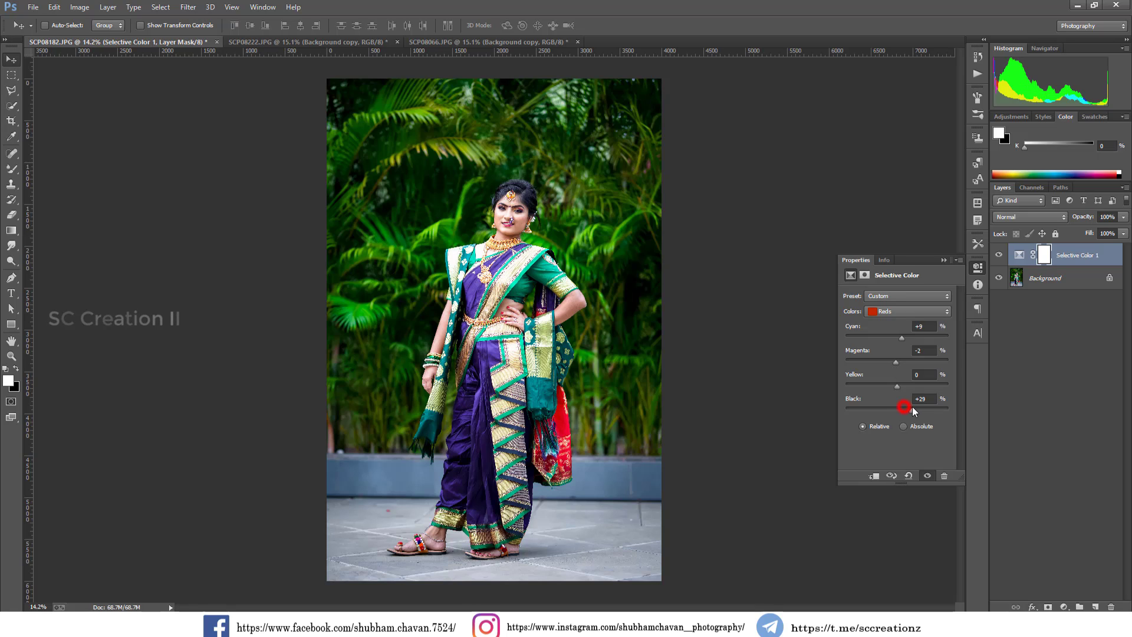
pyautogui.moveTo(911, 407); pyautogui.dragTo(890, 407)
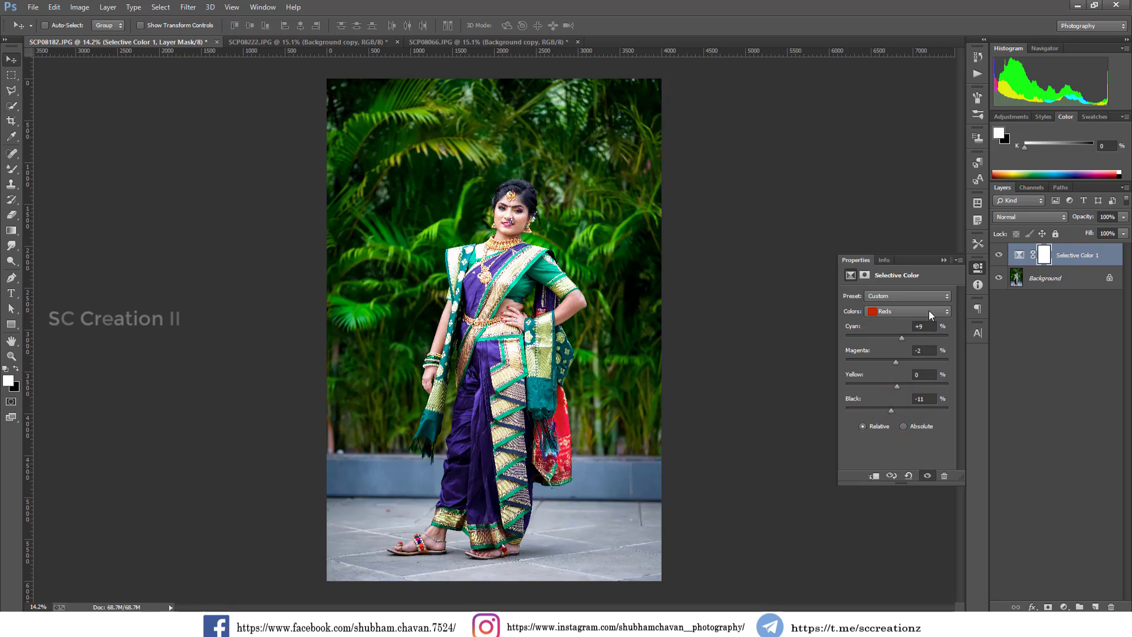
pyautogui.click(943, 260)
# - Toggle the Selective Color layer's visibility to compare, and merge the visible layers of SCP08182.JPG
pyautogui.click(998, 255)
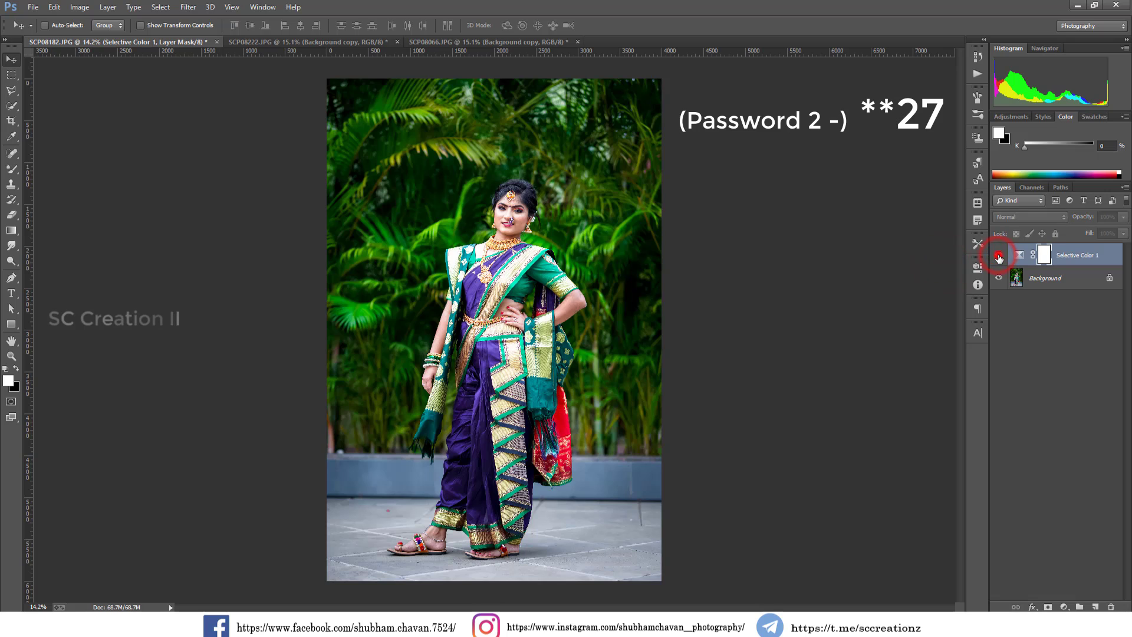
pyautogui.rightClick(1074, 259)
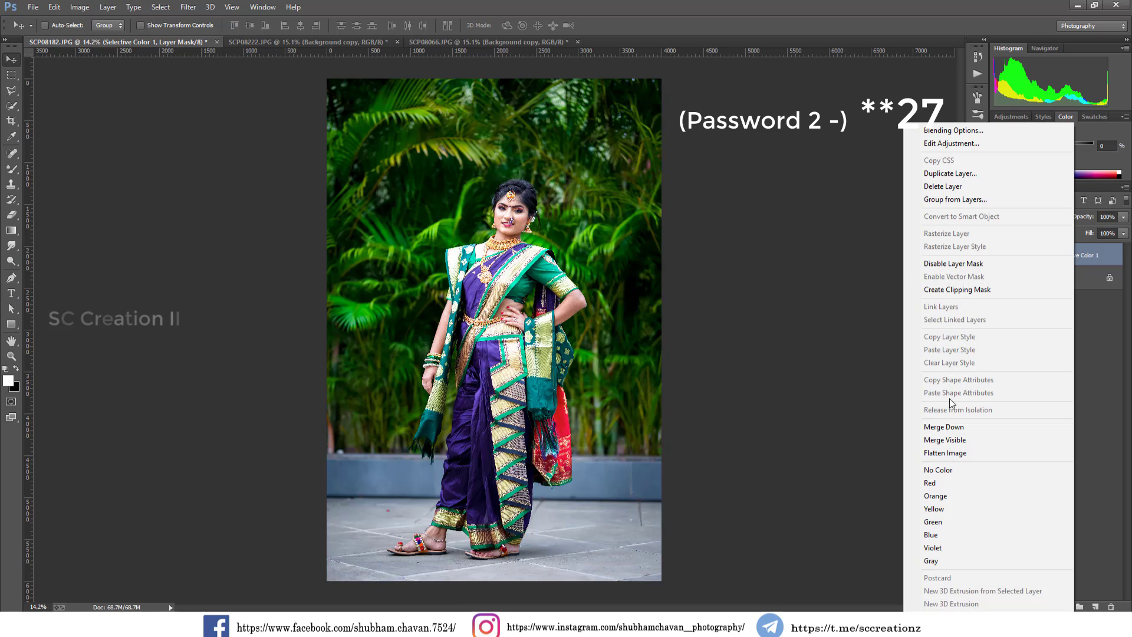
pyautogui.click(944, 440)
# - Switch to SCP08066.JPG and unlock its Background layer as a regular layer
pyautogui.click(193, 45)
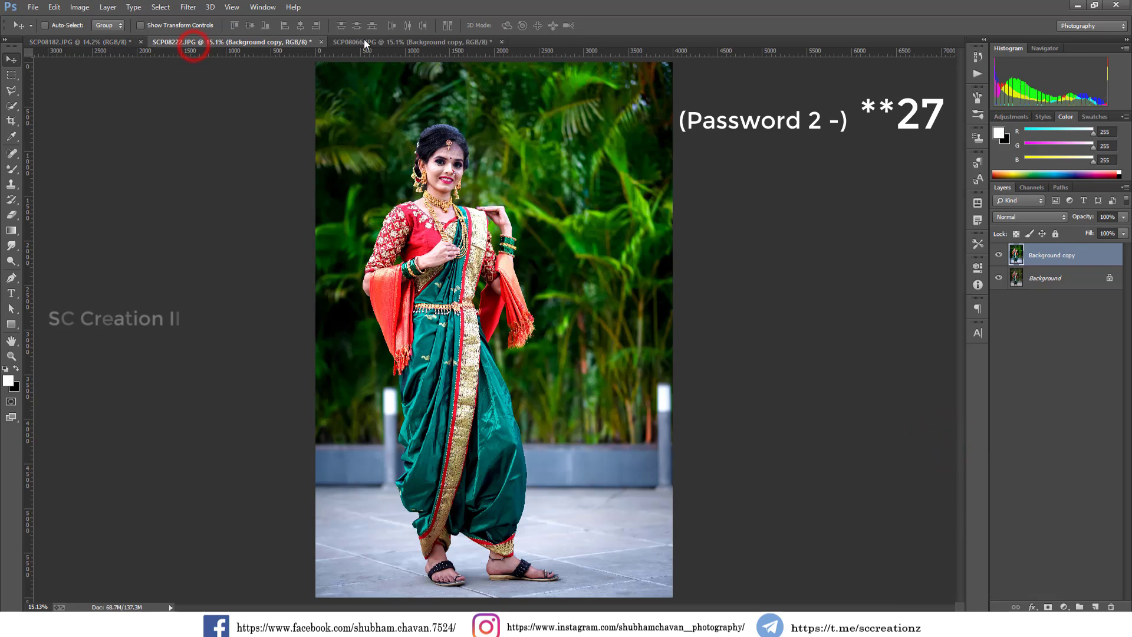
pyautogui.click(366, 43)
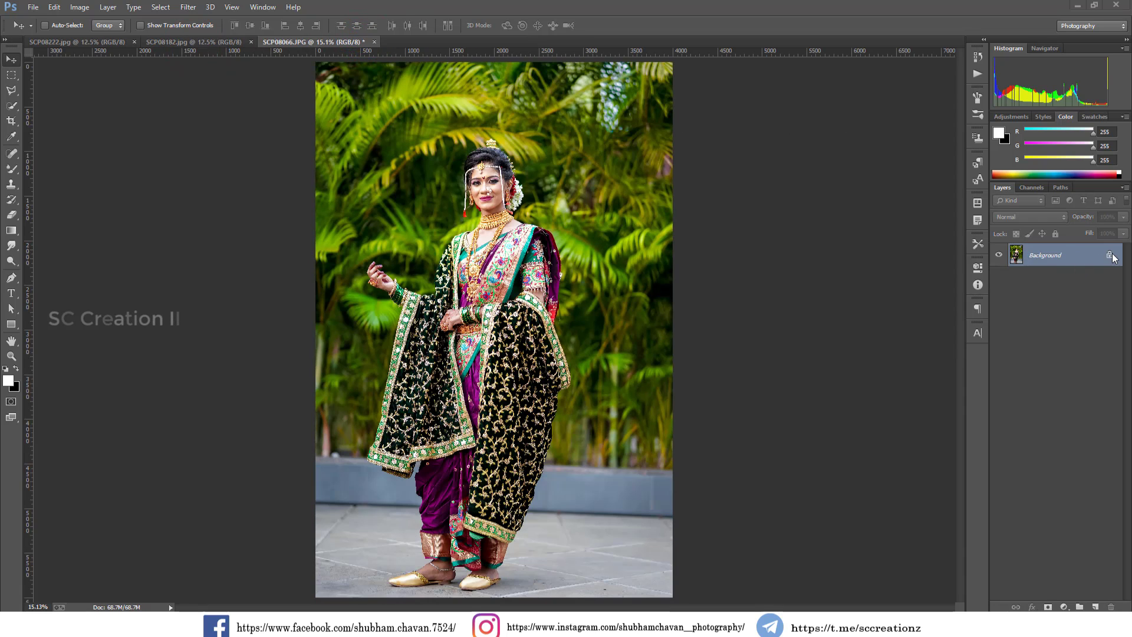
pyautogui.click(1109, 255)
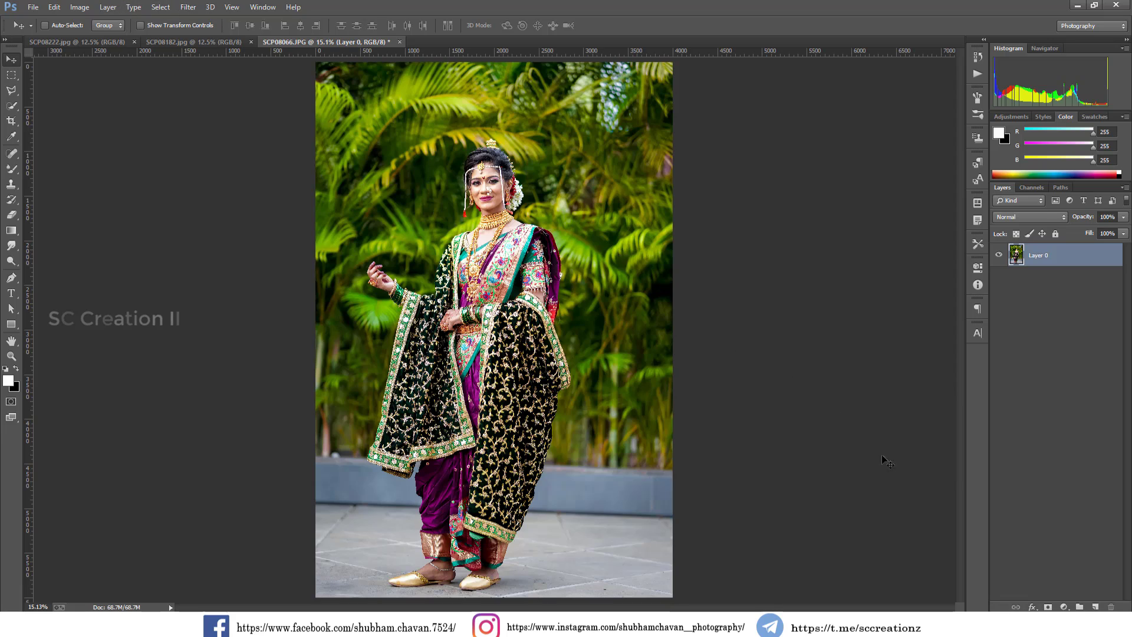
# - Add a Selective Color adjustment layer with Reds at Cyan +22, Yellow +10 and Black -6, and hide that layer
pyautogui.click(1063, 606)
pyautogui.click(1044, 598)
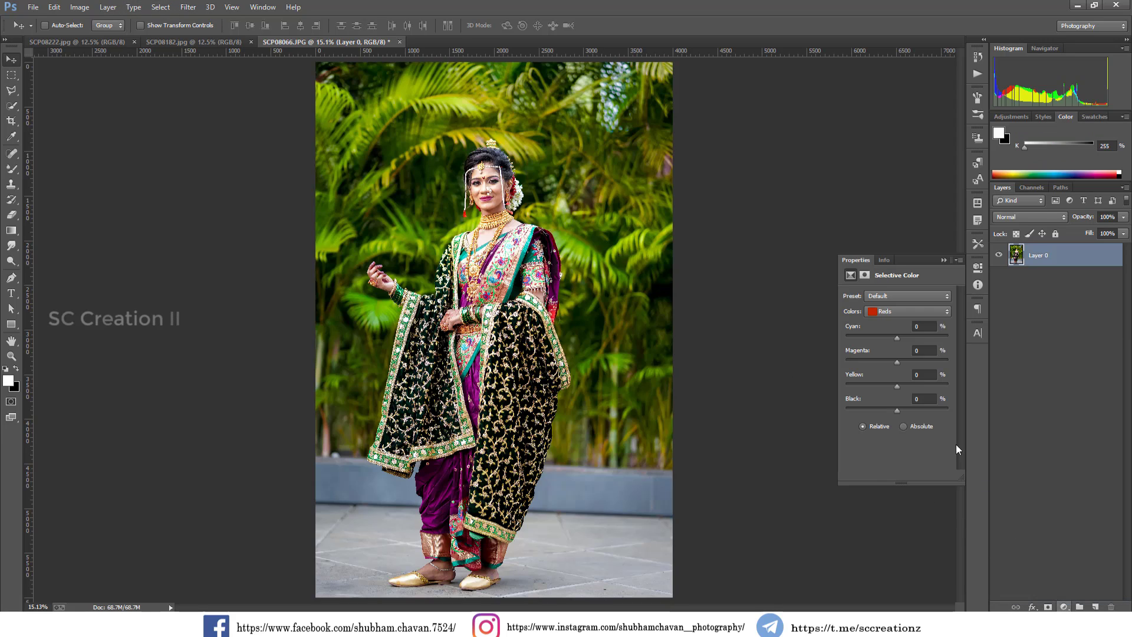
pyautogui.moveTo(897, 337)
pyautogui.mouseDown()
pyautogui.moveTo(915, 335)
pyautogui.moveTo(858, 334)
pyautogui.moveTo(907, 341)
pyautogui.mouseUp()
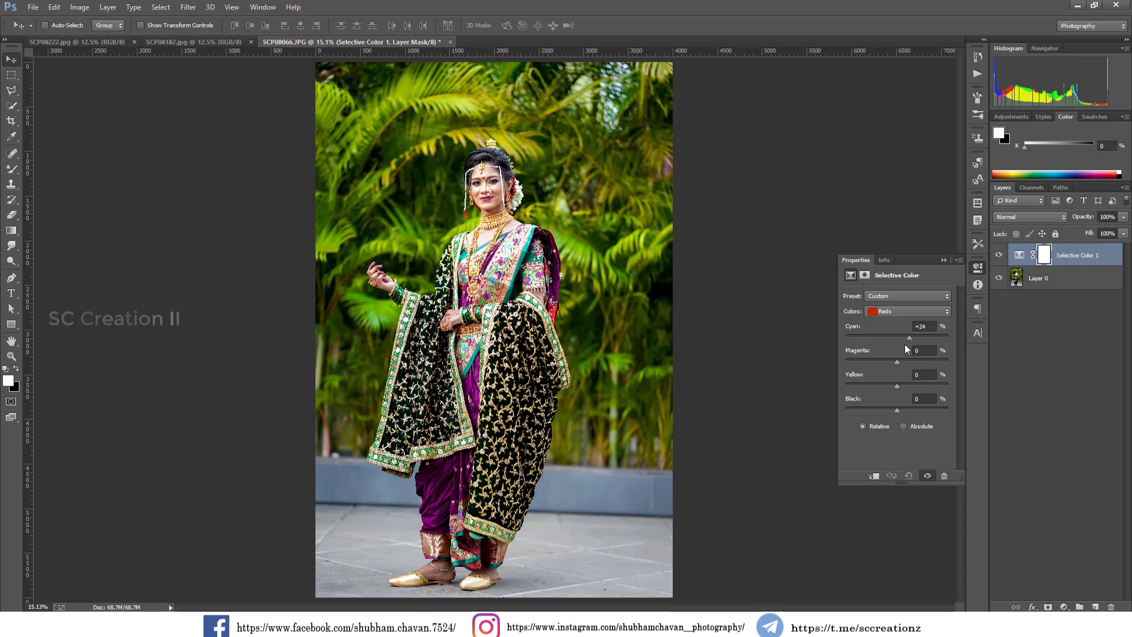
pyautogui.moveTo(896, 409)
pyautogui.mouseDown()
pyautogui.moveTo(924, 408)
pyautogui.moveTo(890, 406)
pyautogui.moveTo(890, 388)
pyautogui.mouseUp()
pyautogui.moveTo(883, 385); pyautogui.dragTo(908, 384)
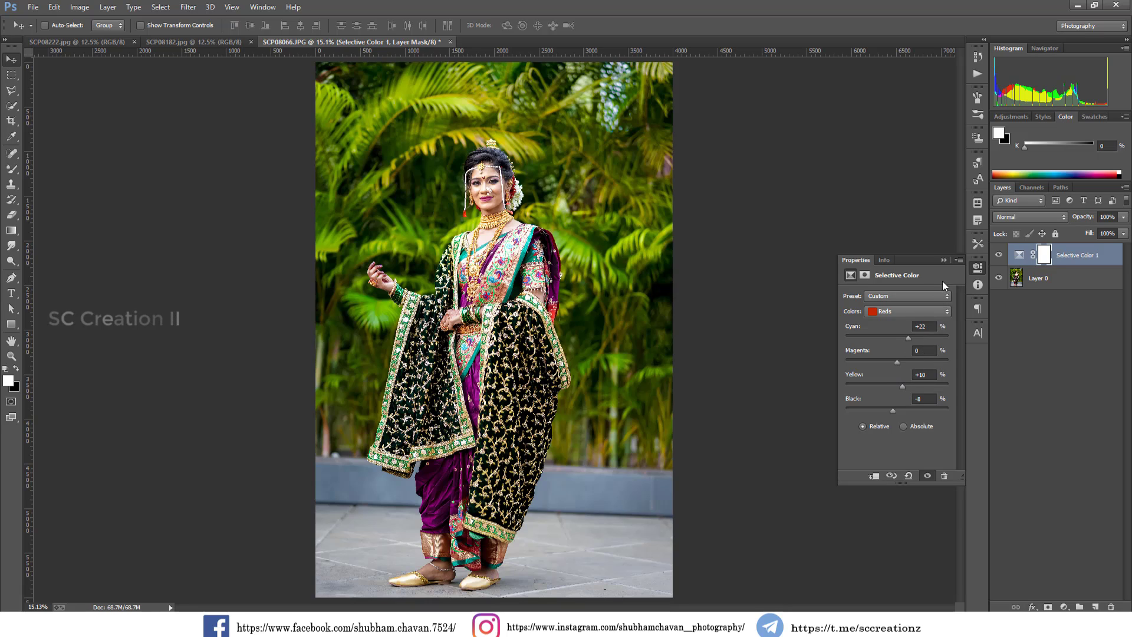
pyautogui.click(944, 260)
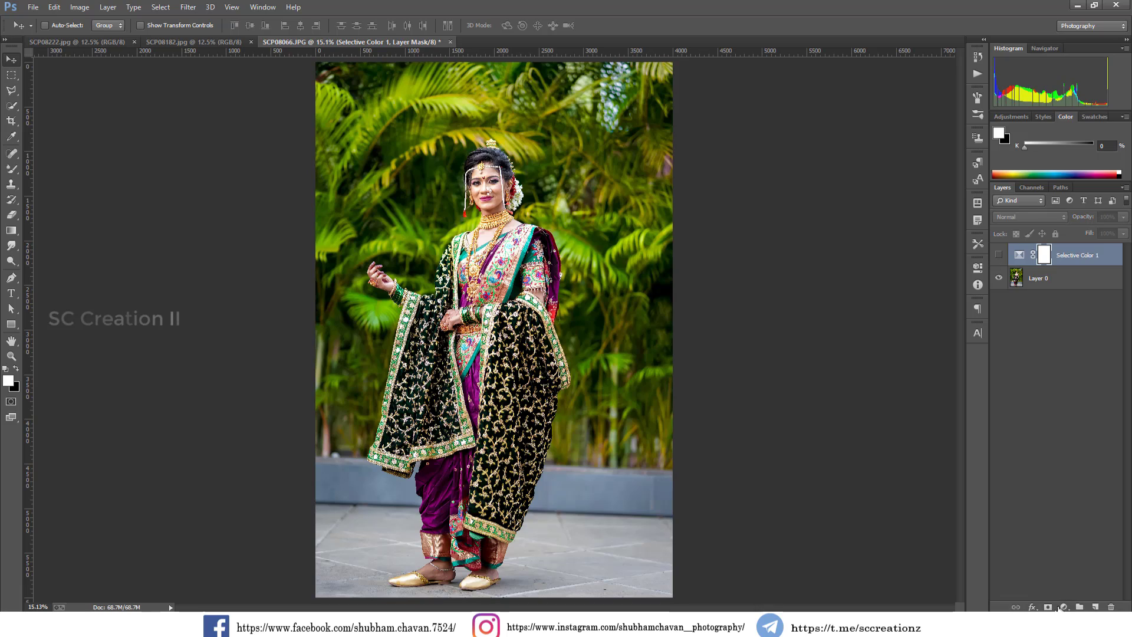
# - Add a Hue/Saturation adjustment layer with Master Hue at +3 and Saturation at -6
pyautogui.click(1064, 607)
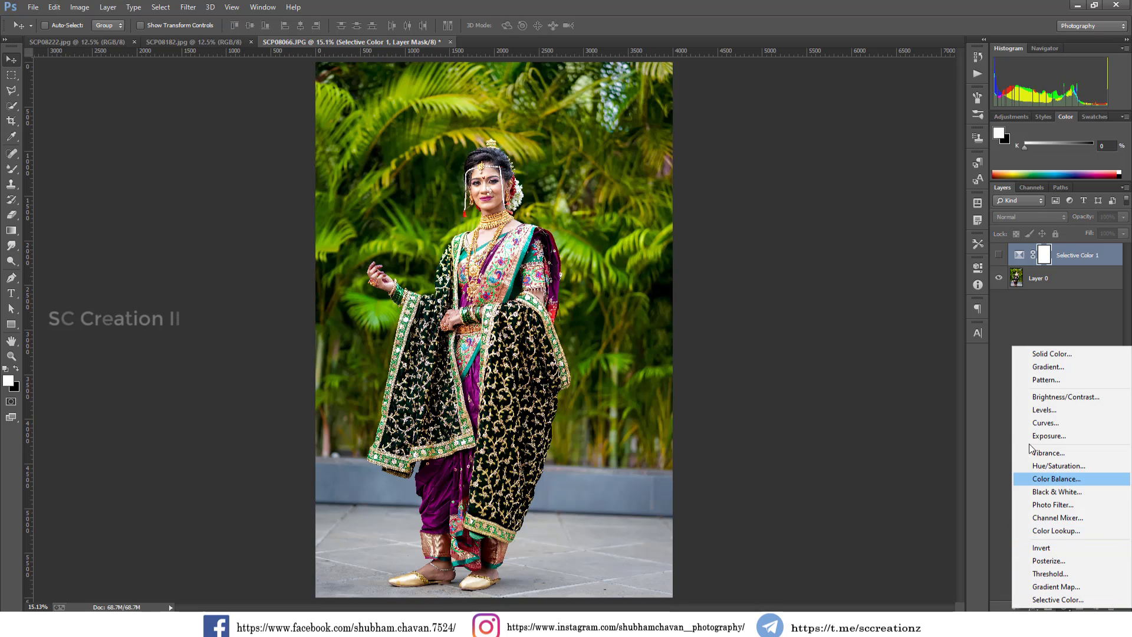
pyautogui.click(1060, 465)
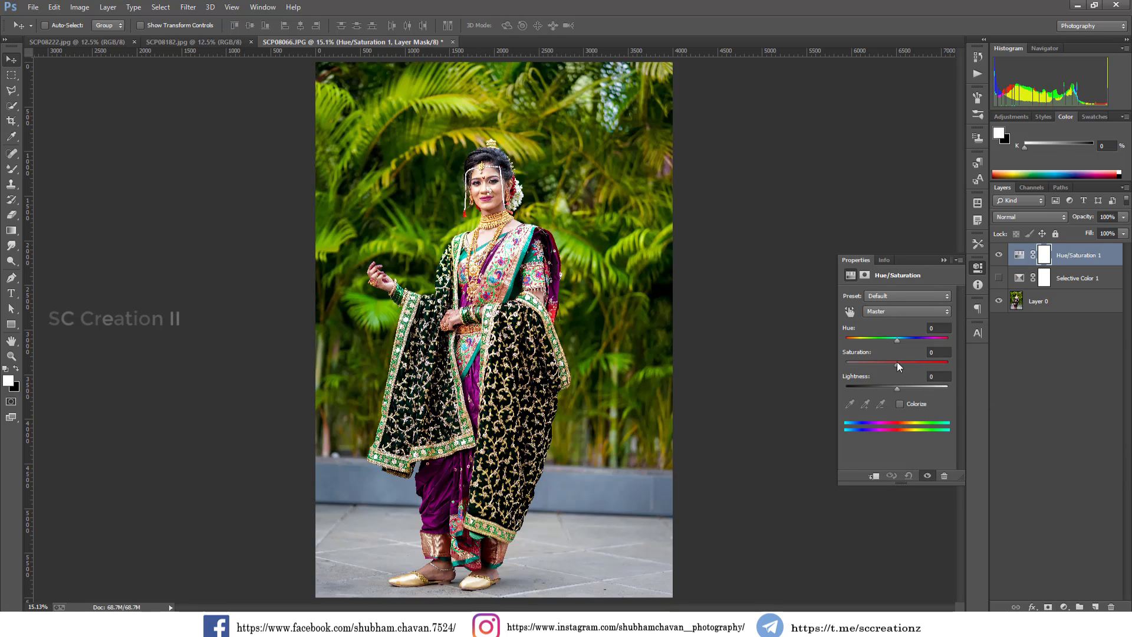
pyautogui.moveTo(888, 366); pyautogui.dragTo(899, 341)
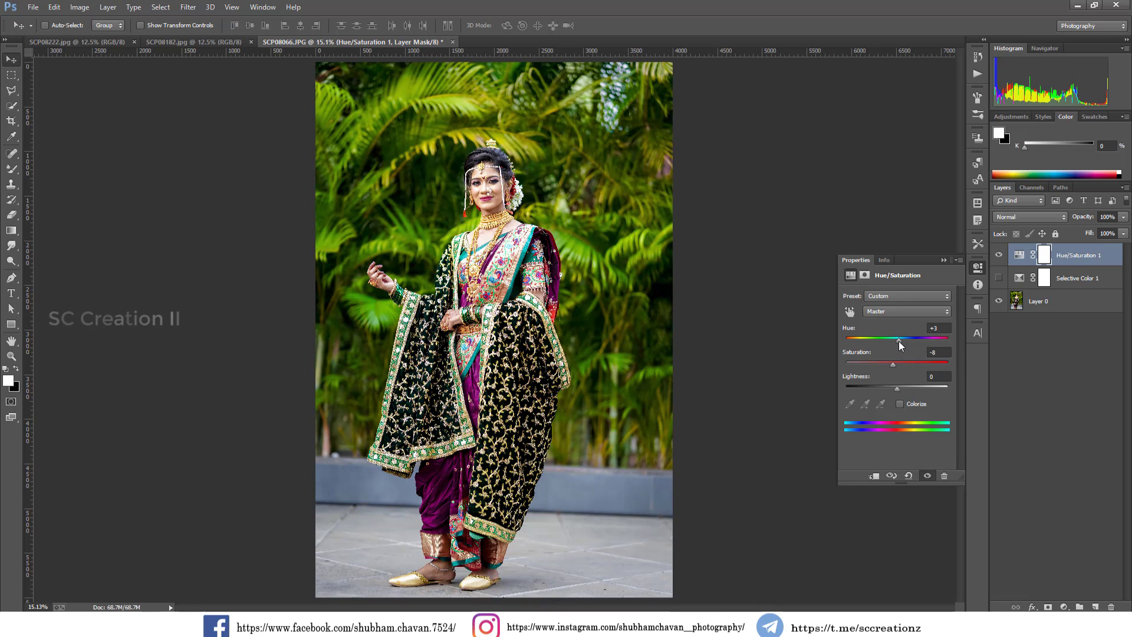
pyautogui.click(944, 260)
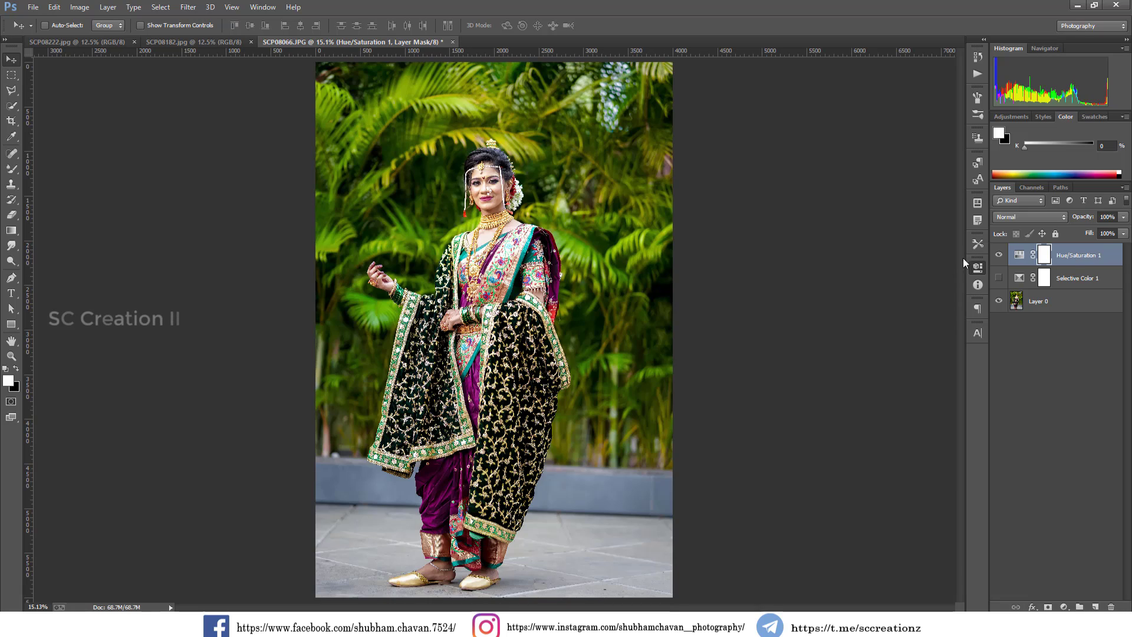
# - Toggle the Hue/Saturation layer's visibility to compare its effect, and flatten SCP08066.JPG
pyautogui.click(998, 254)
pyautogui.click(1000, 256)
pyautogui.rightClick(1070, 279)
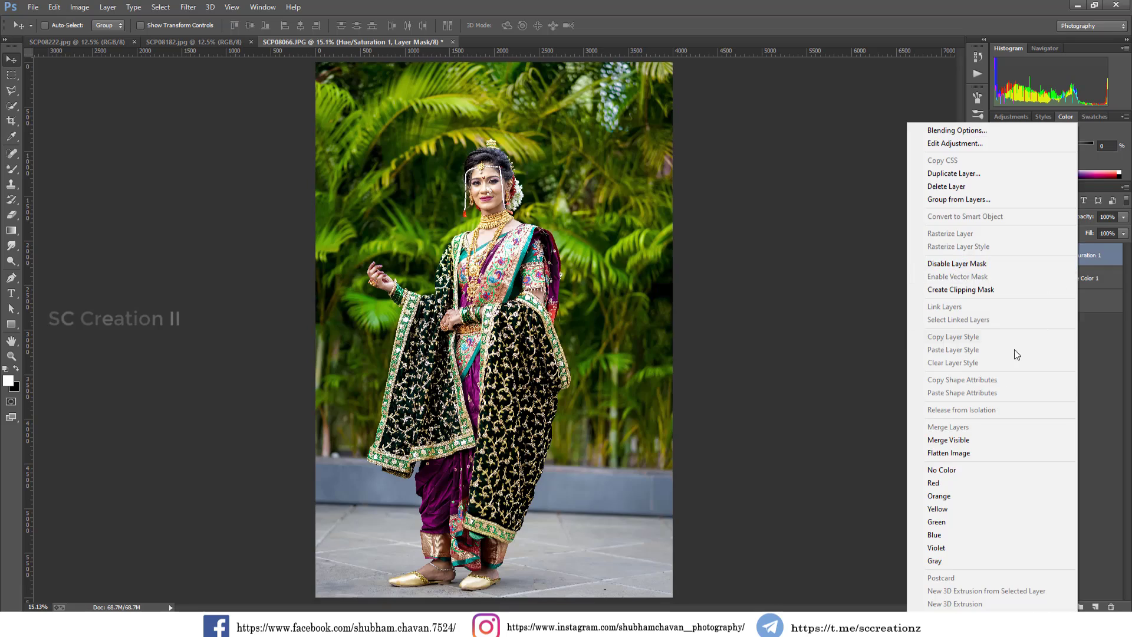
pyautogui.click(977, 452)
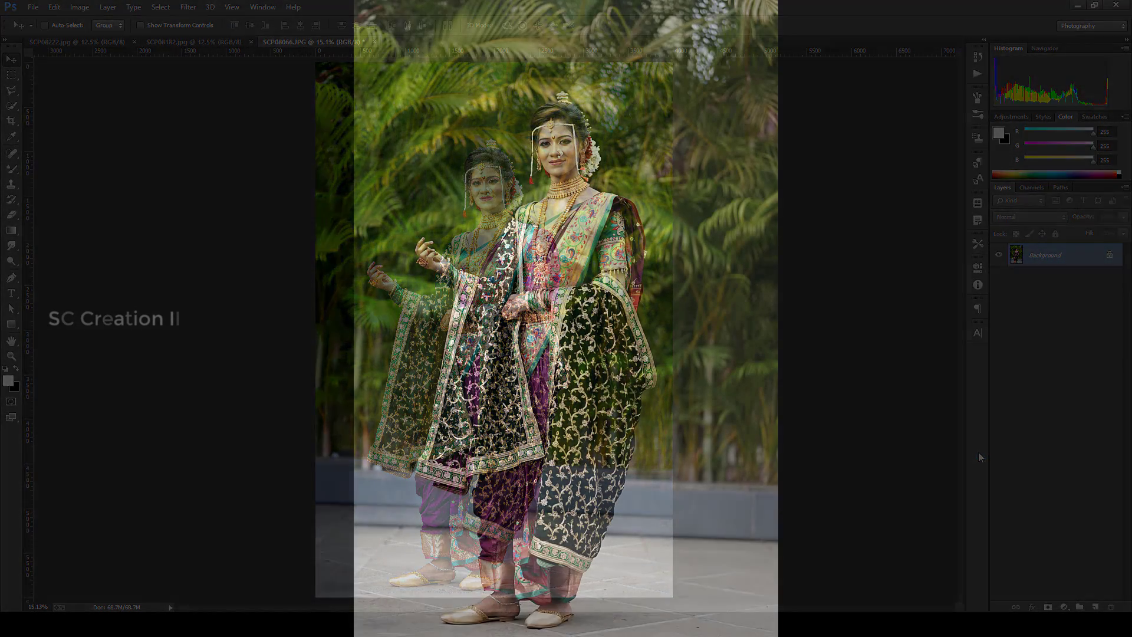